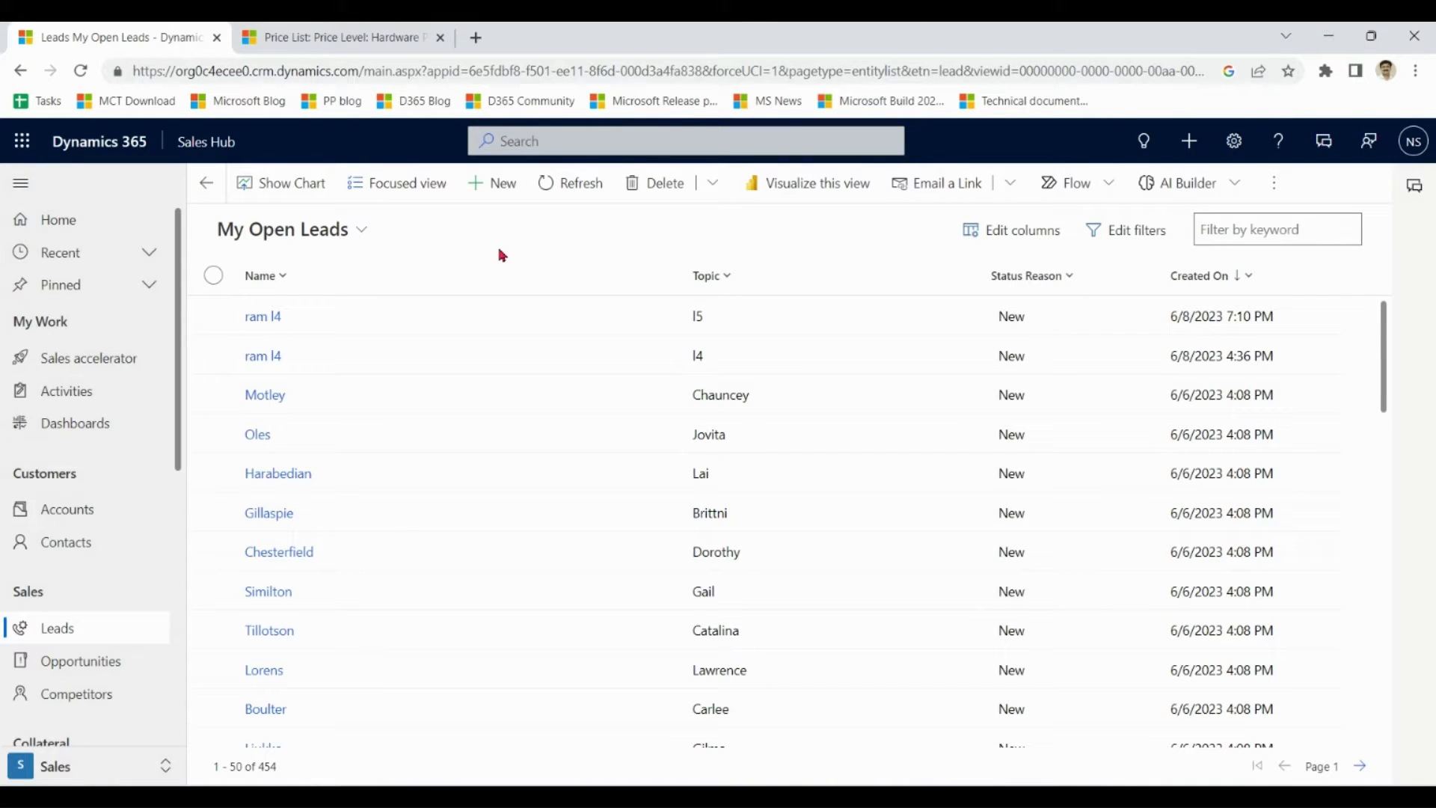
left_click(495, 186)
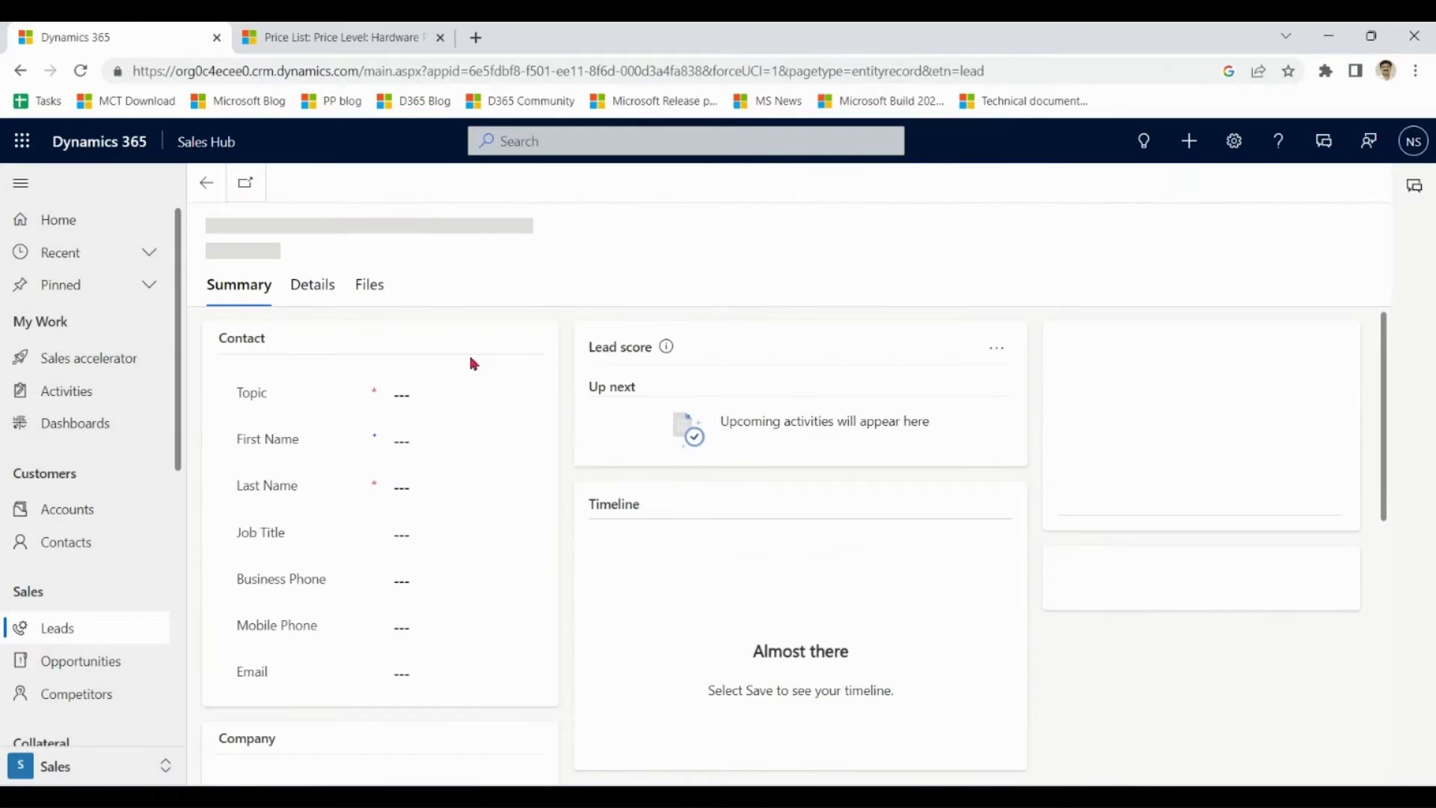
left_click(427, 396)
type("want to buy Laptop")
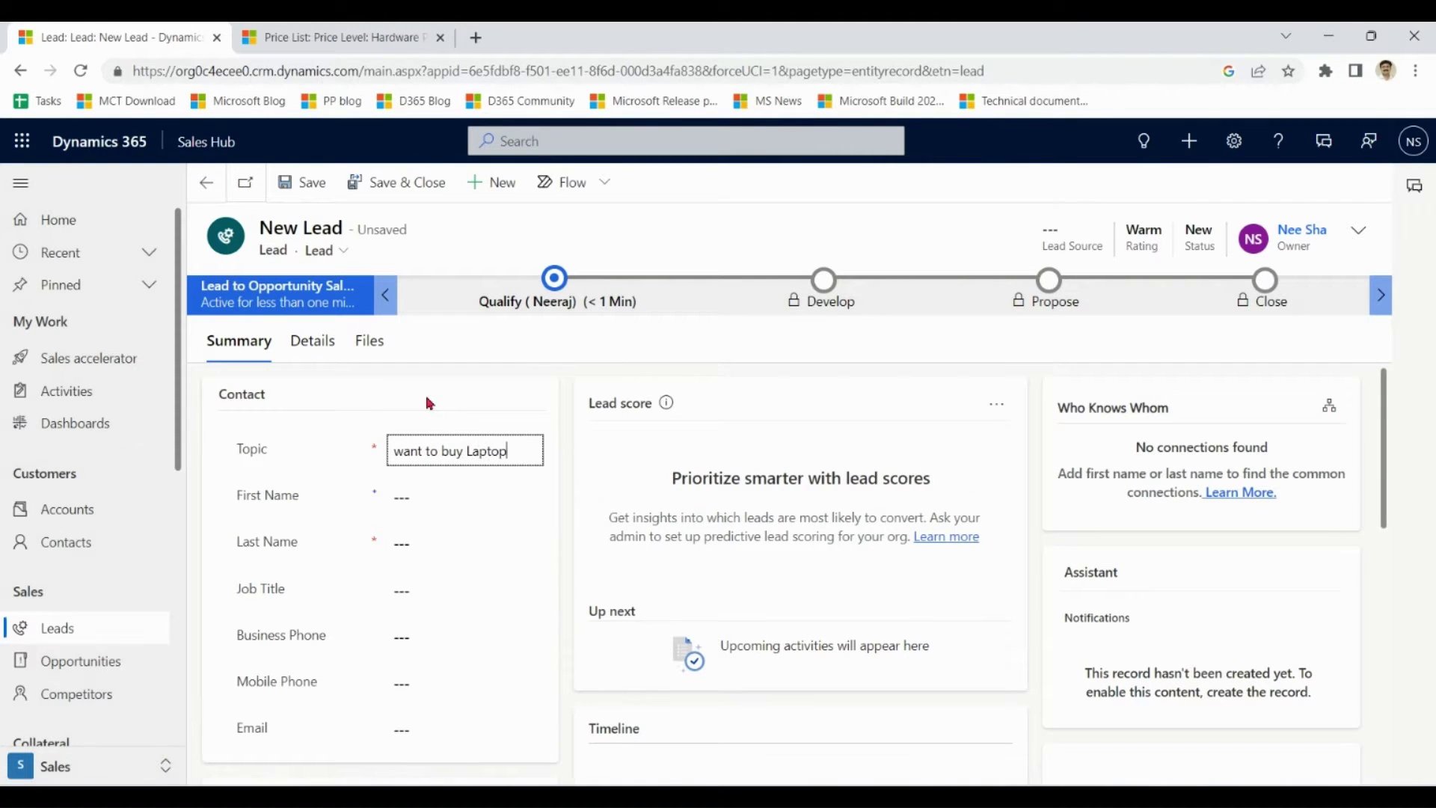
left_click(429, 500)
type("Alan")
left_click(416, 552)
type("Ricker")
Enter Bizzinnovte as the lead's company and save the lead
scroll(1337, 436, "down", 5)
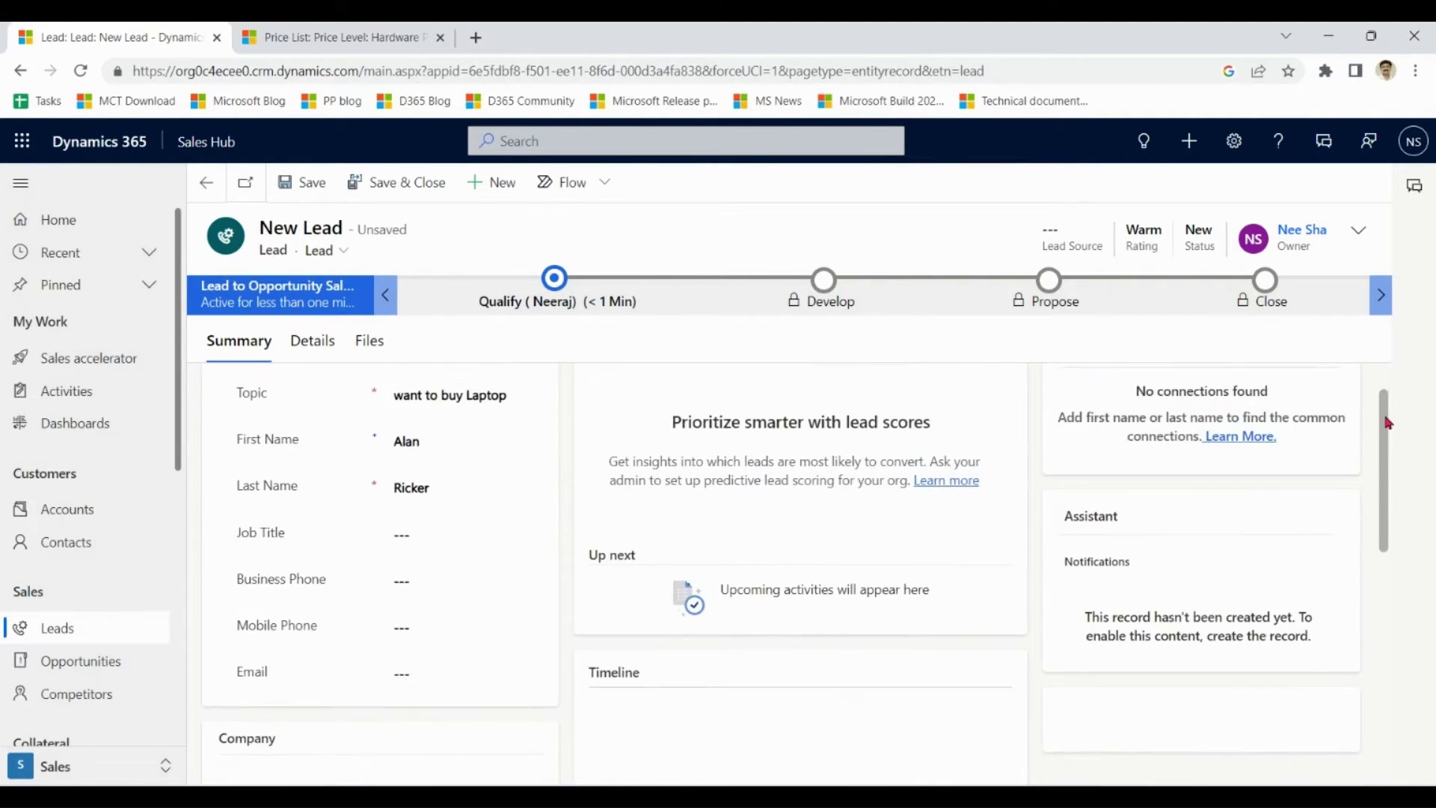
left_click(485, 679)
type("innovte")
left_click_drag(1387, 502, 1381, 494)
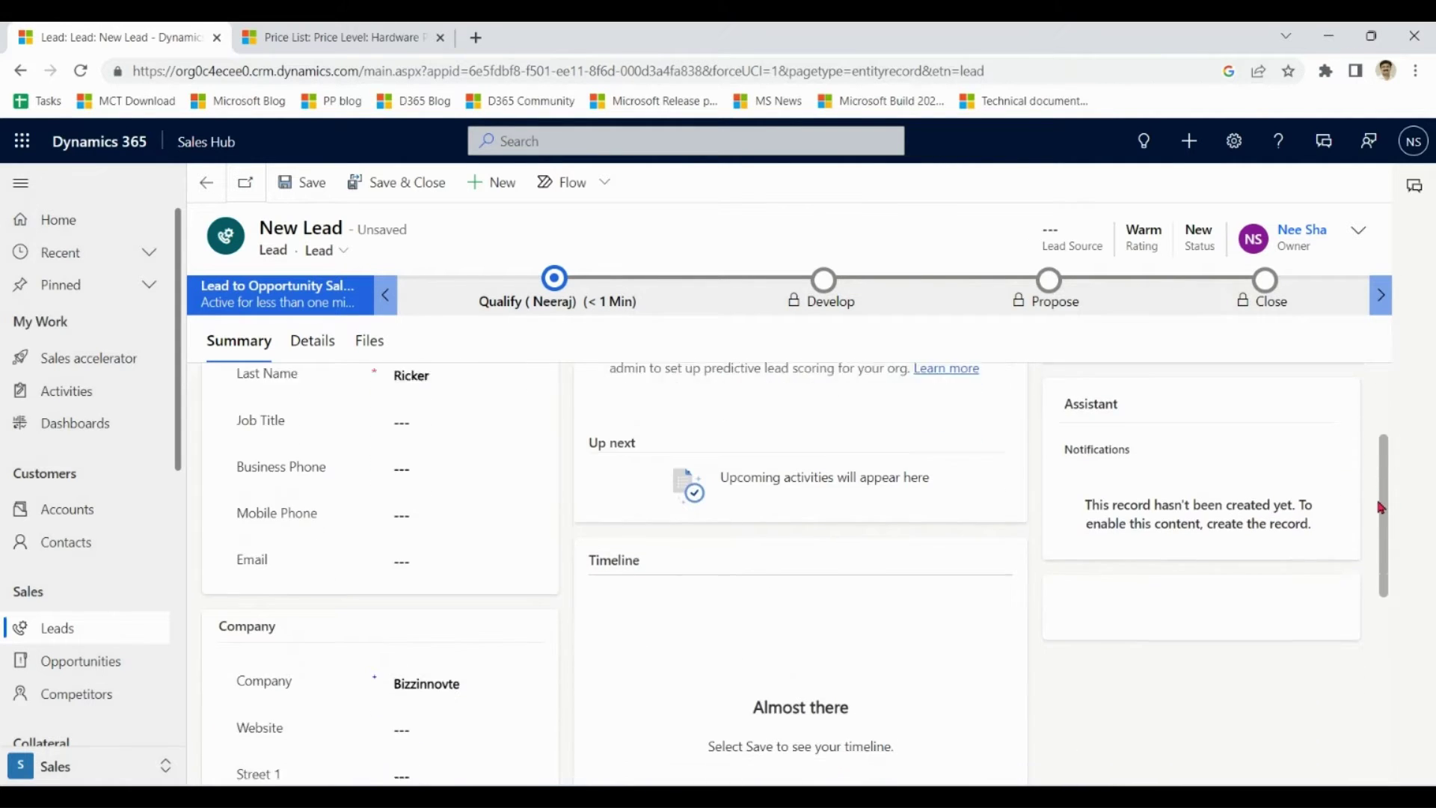
left_click_drag(1382, 494, 1382, 407)
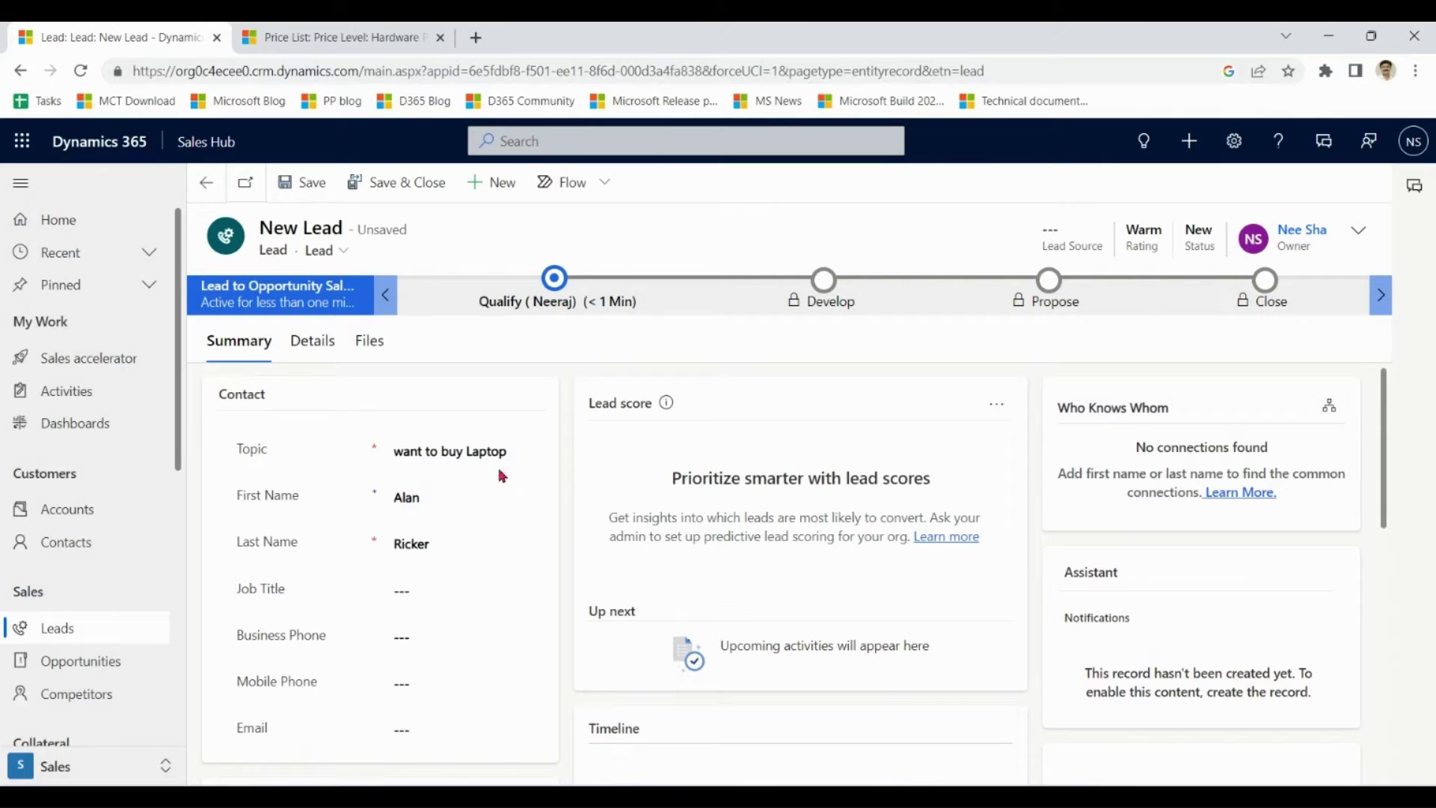
left_click(311, 192)
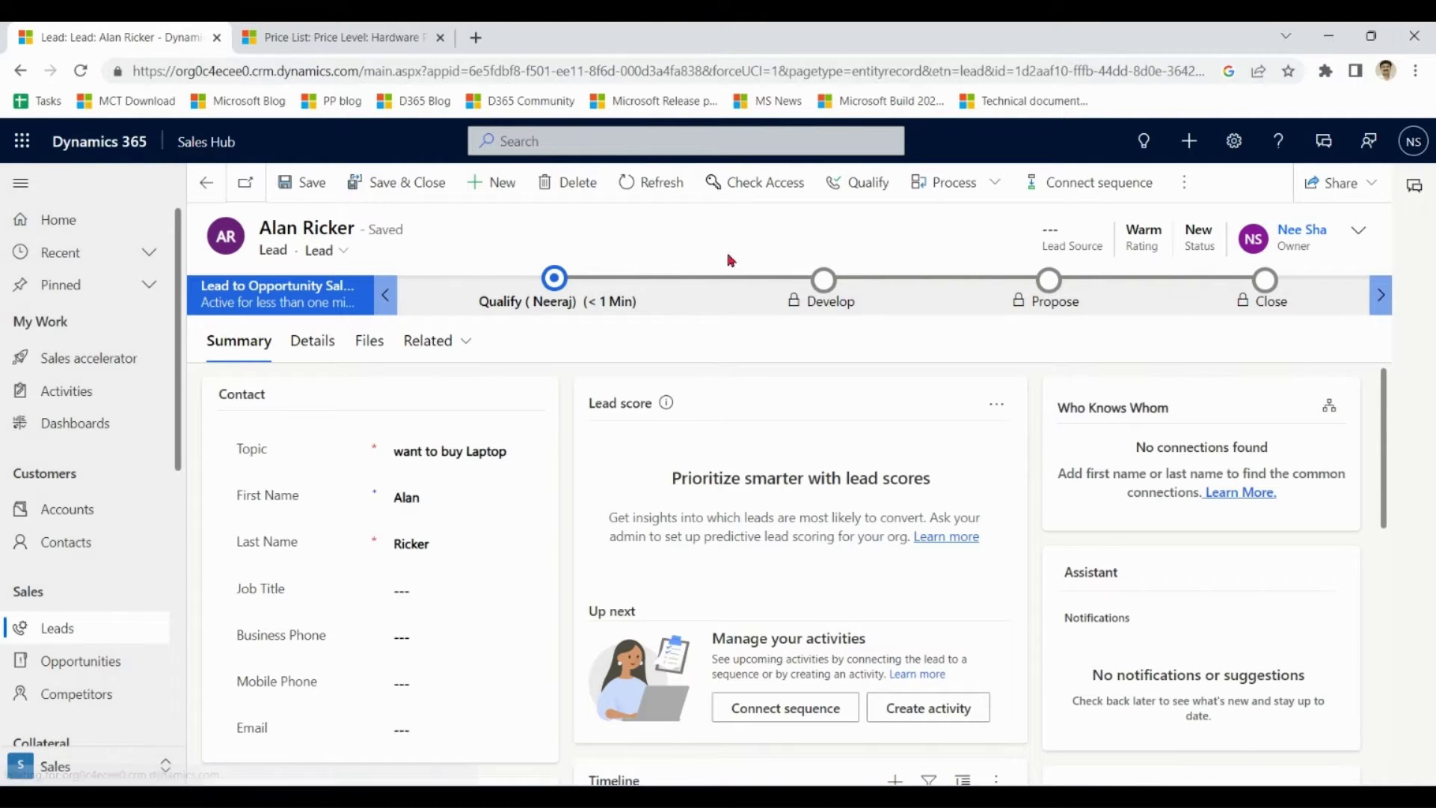
left_click(863, 189)
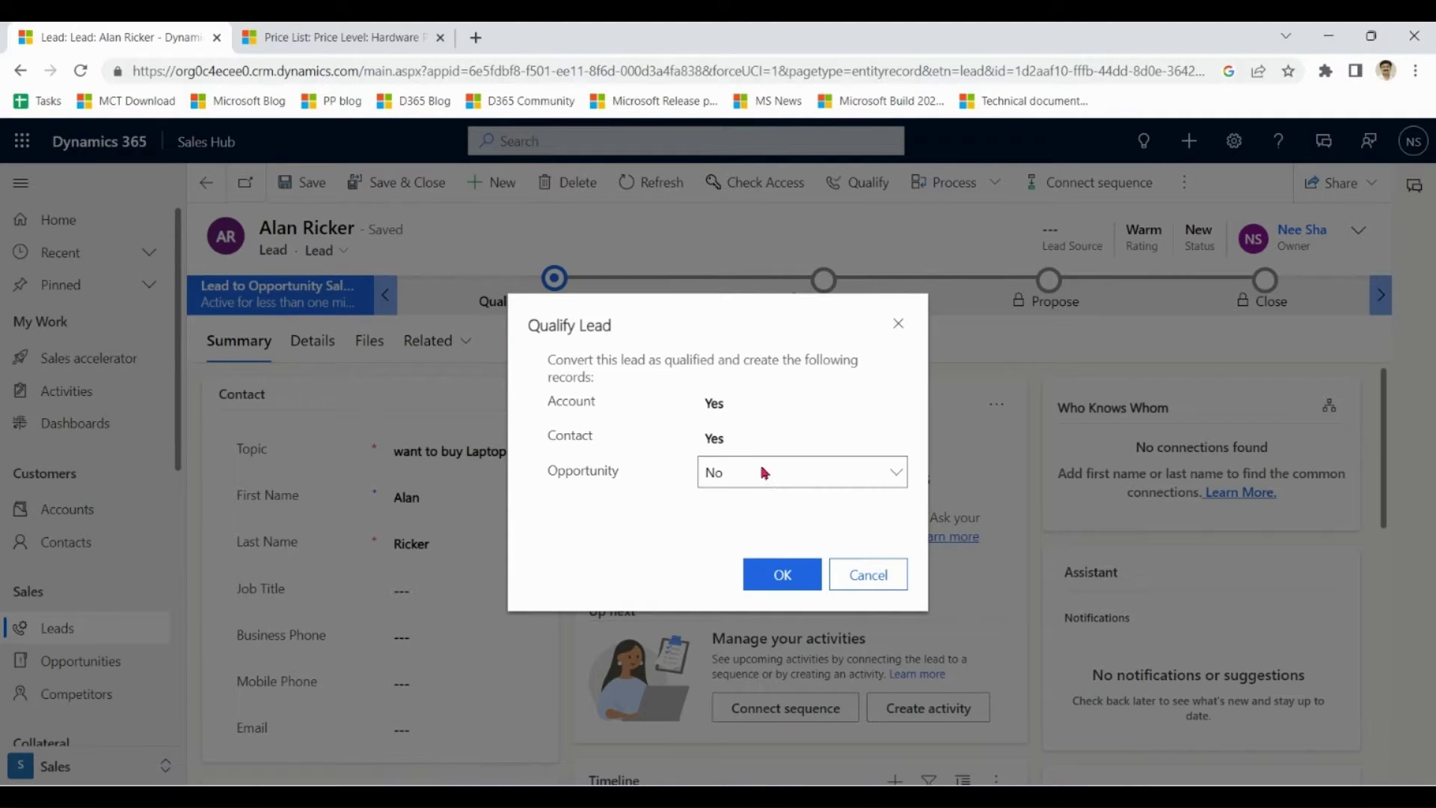
left_click(763, 473)
left_click(753, 515)
left_click(781, 576)
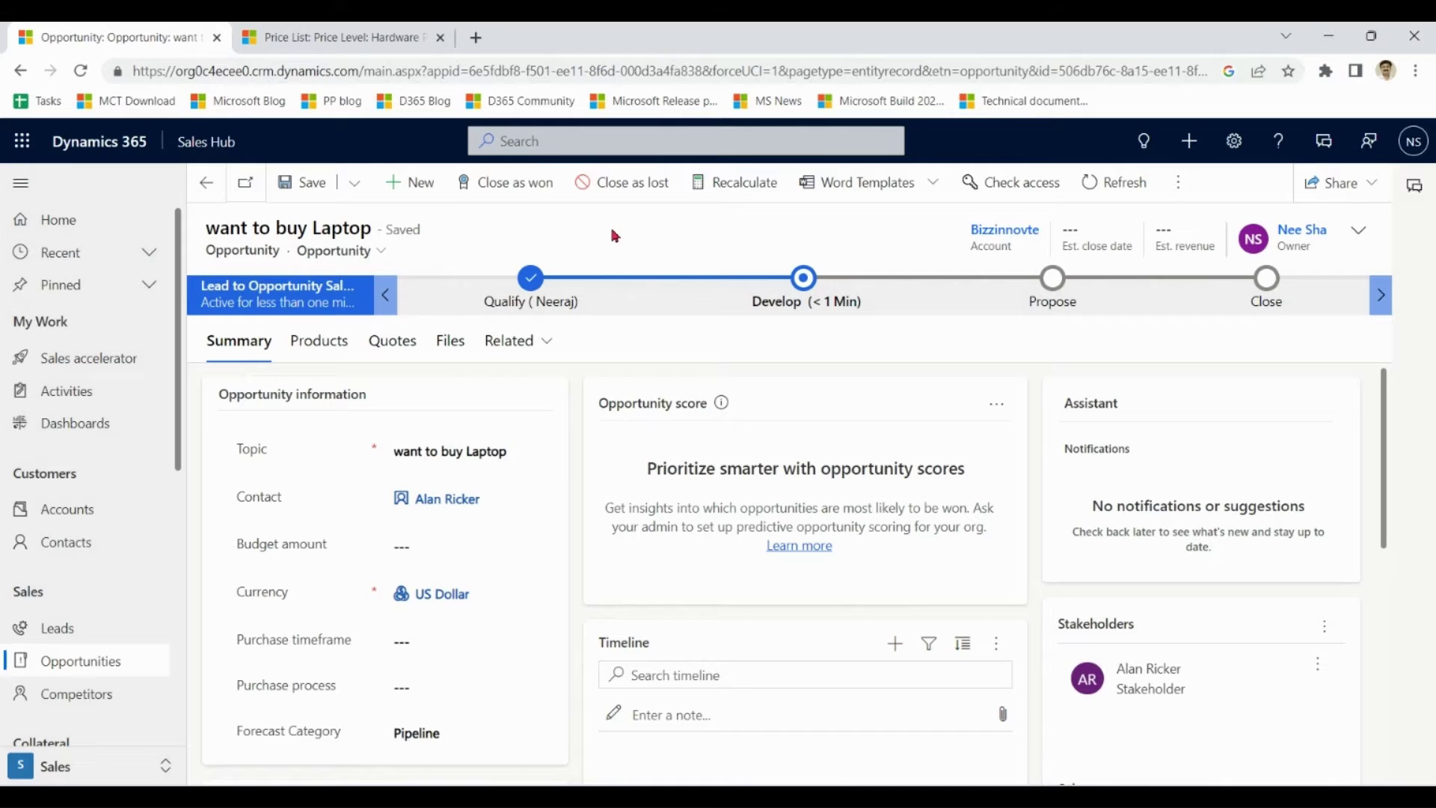
left_click_drag(513, 451, 381, 458)
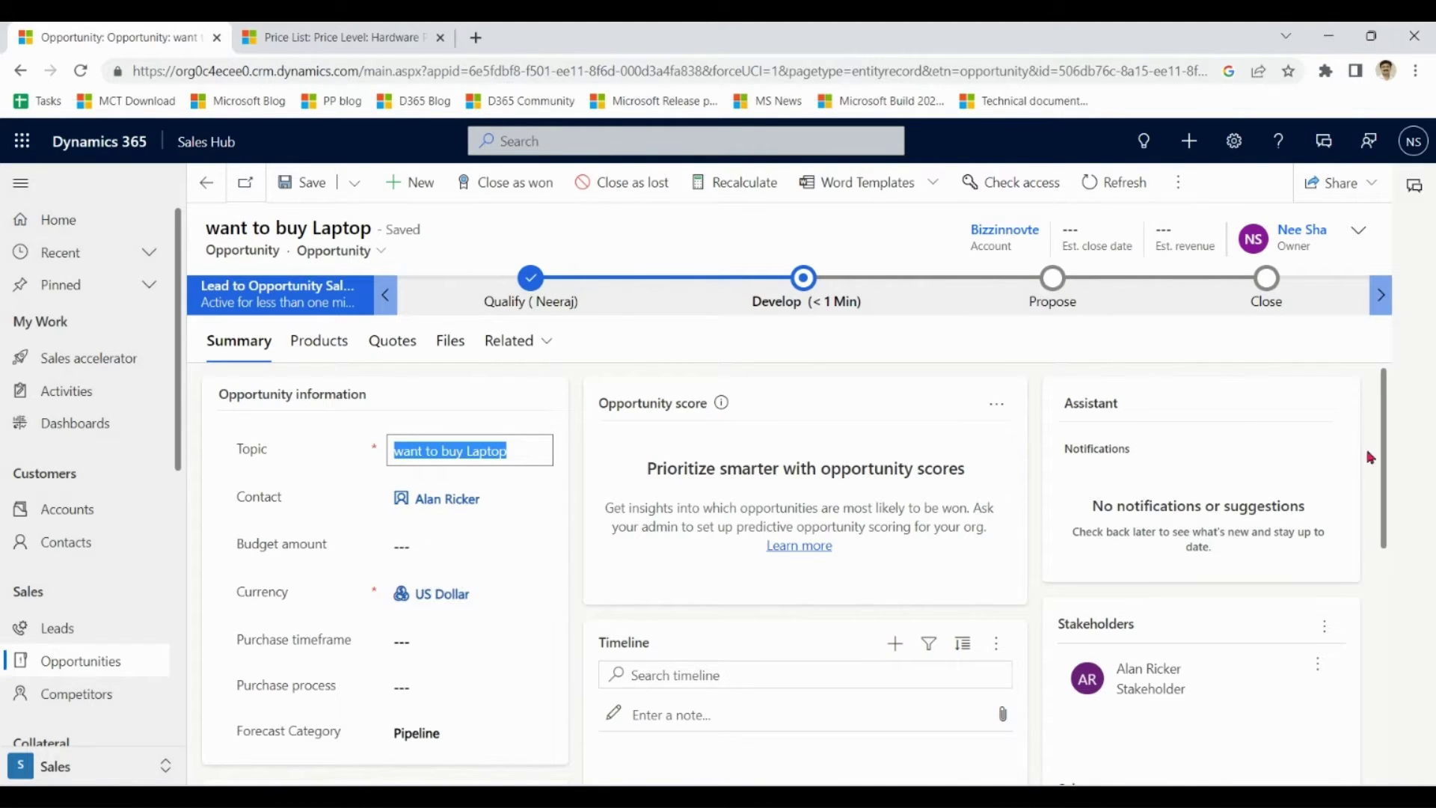
mouse_move(1383, 458)
left_mouse_down()
mouse_move(1401, 598)
mouse_move(1396, 427)
left_mouse_up()
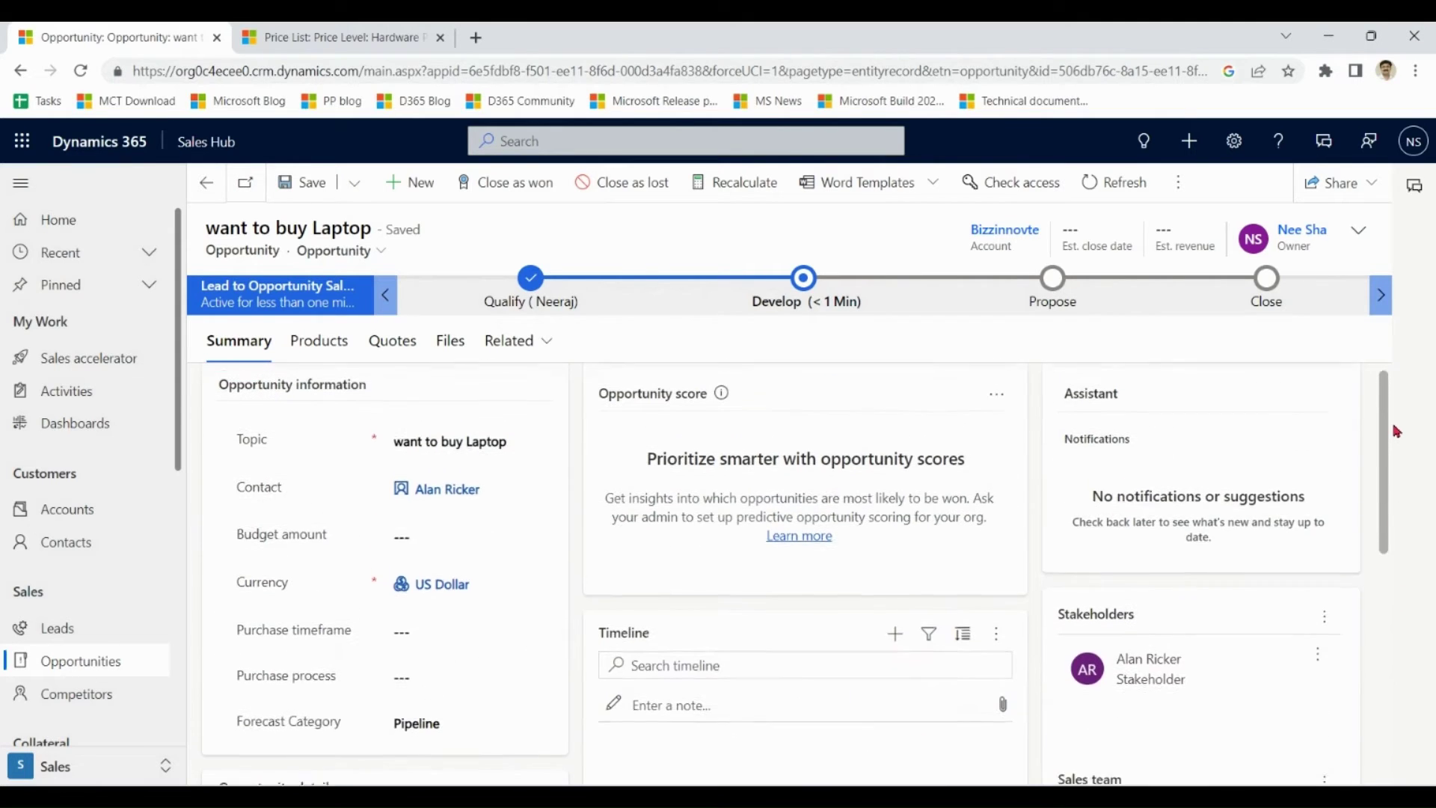
left_click(449, 499)
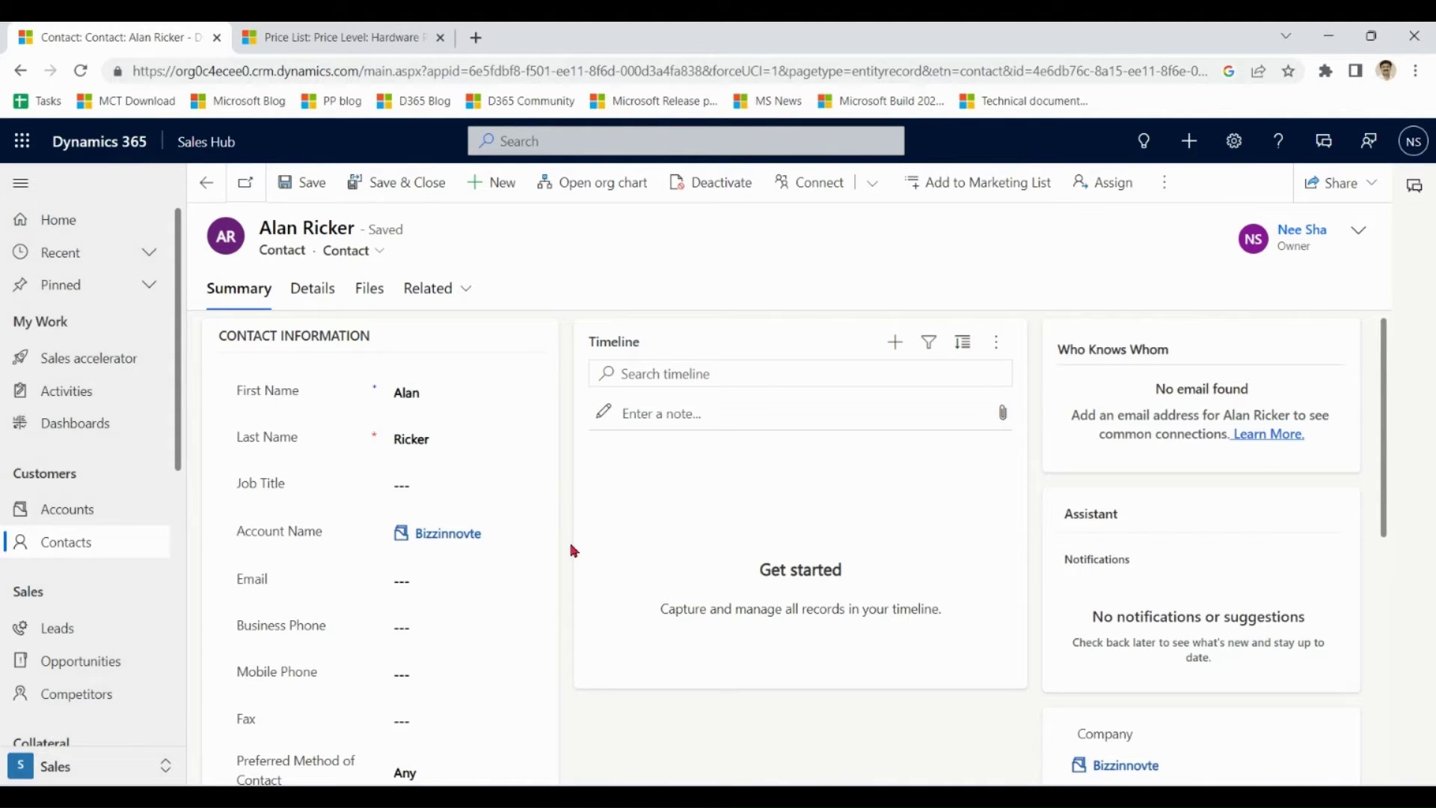
left_click(90, 665)
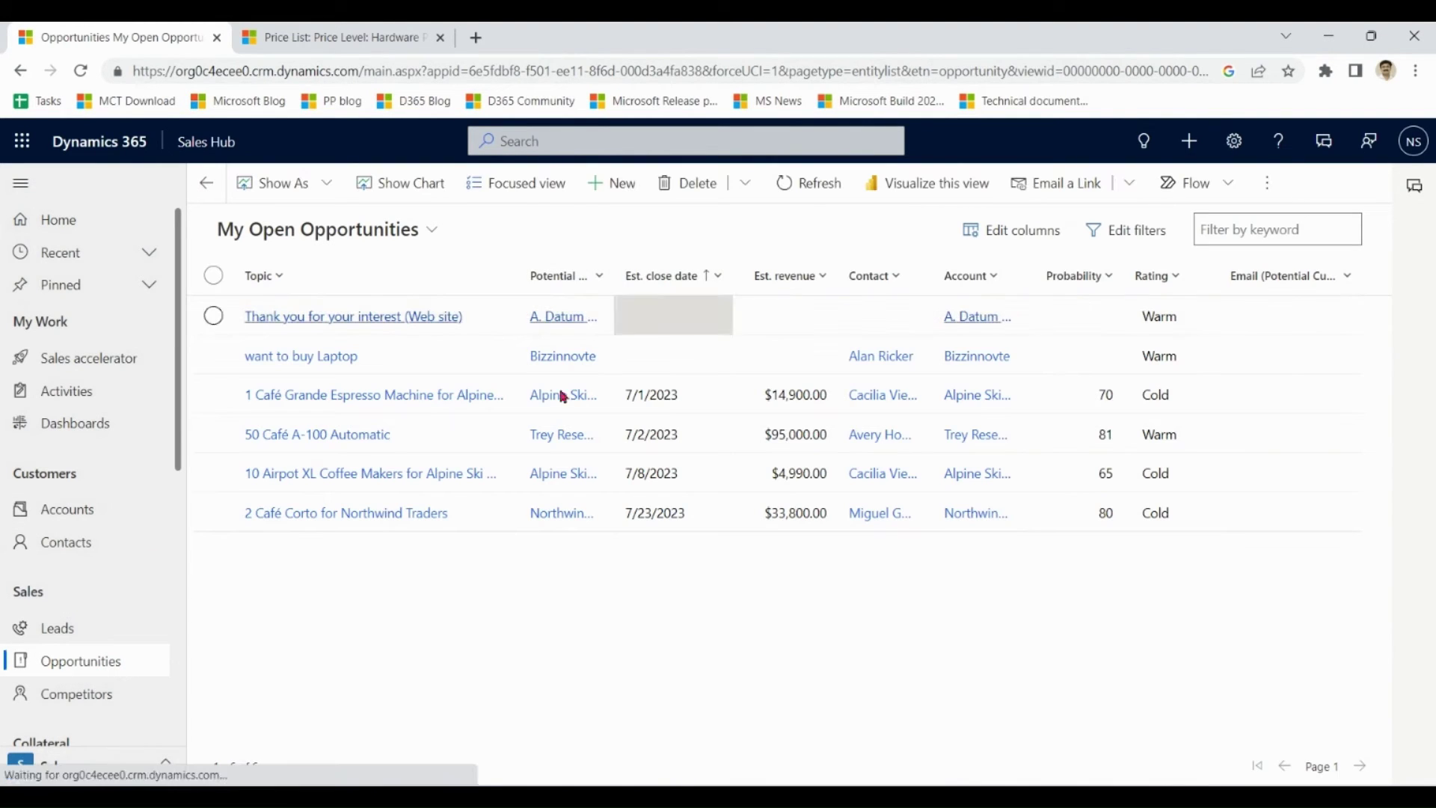
double_click(696, 368)
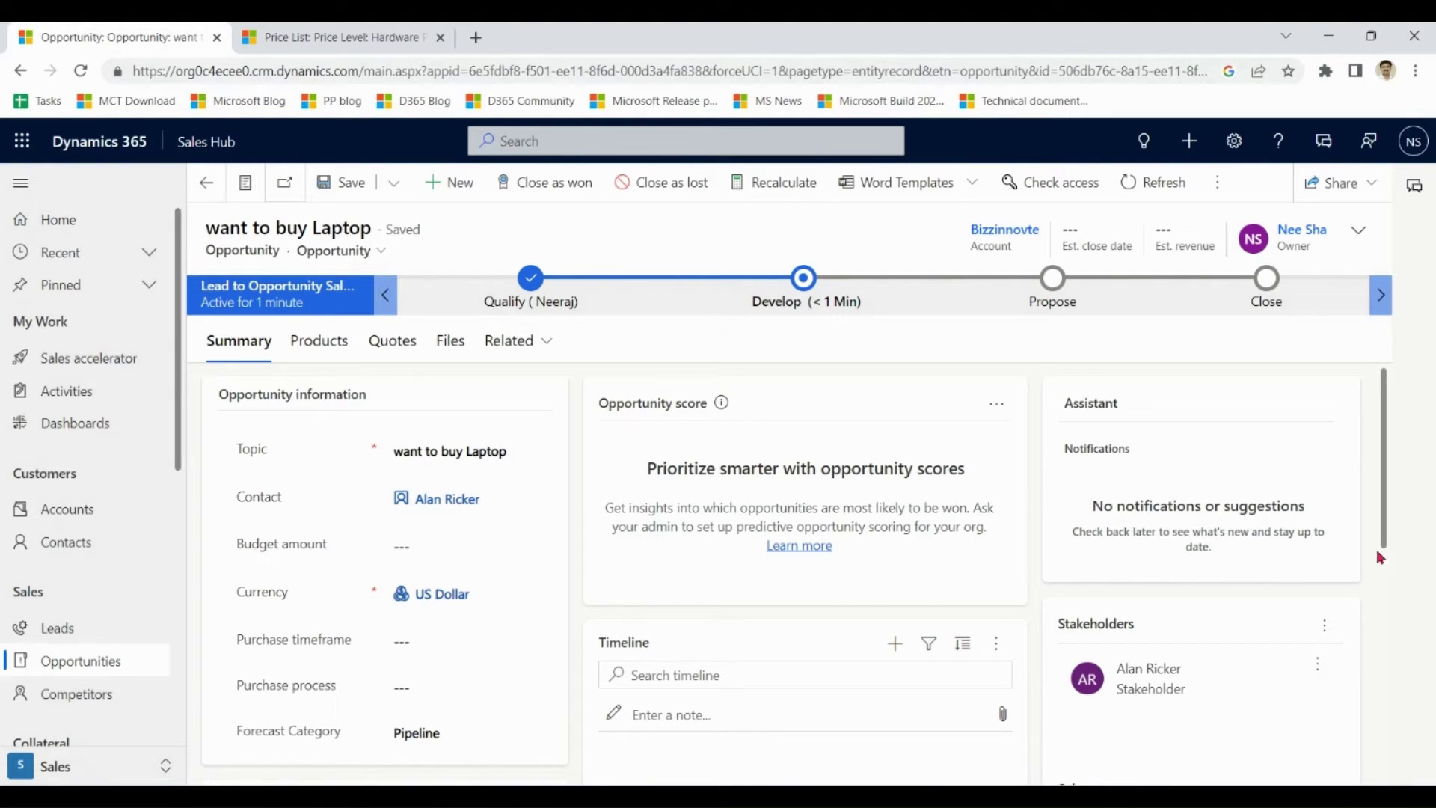
mouse_move(1385, 484)
left_mouse_down()
mouse_move(1388, 577)
mouse_move(1385, 417)
left_mouse_up()
Set the opportunity's price list to Hardware Price List
left_click(314, 344)
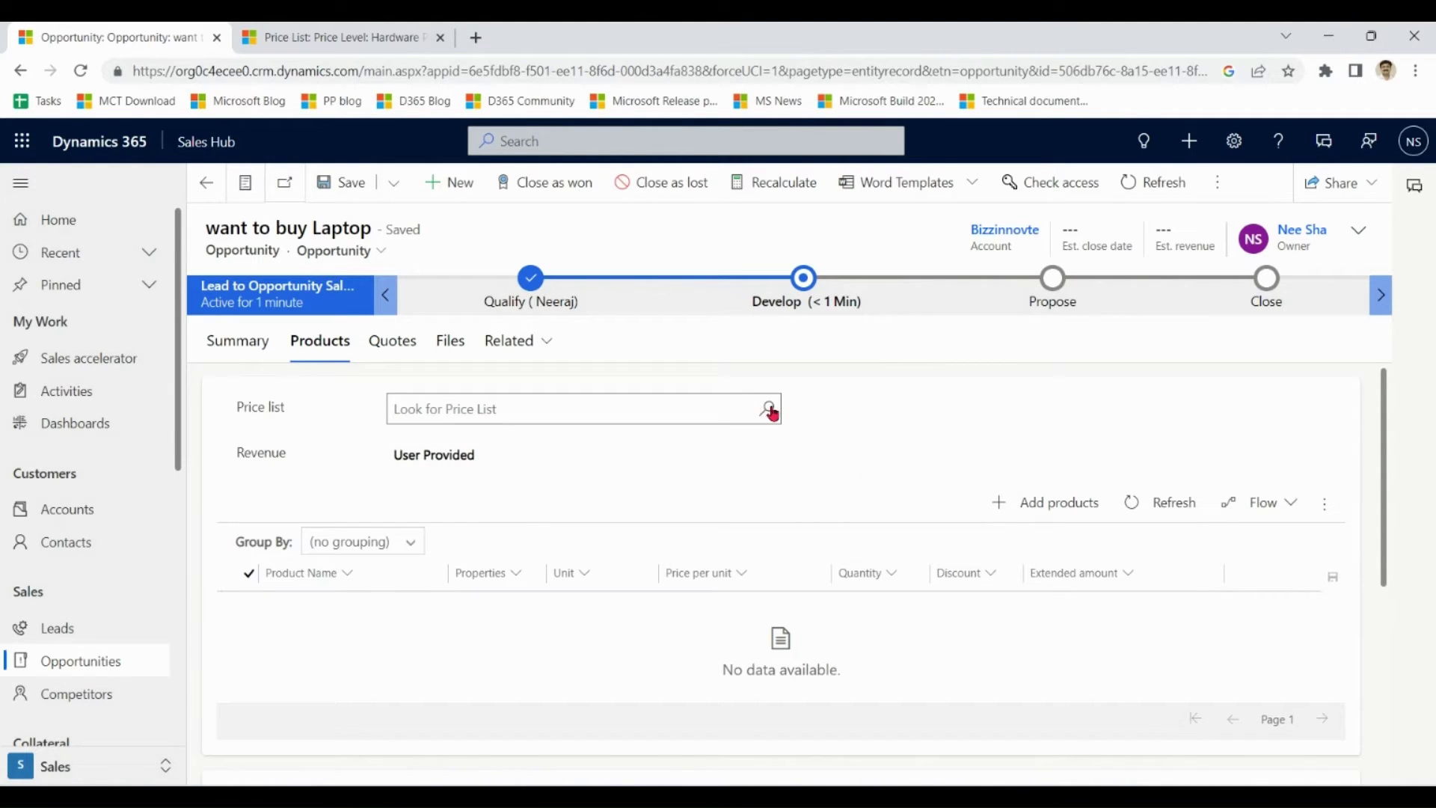
left_click(769, 411)
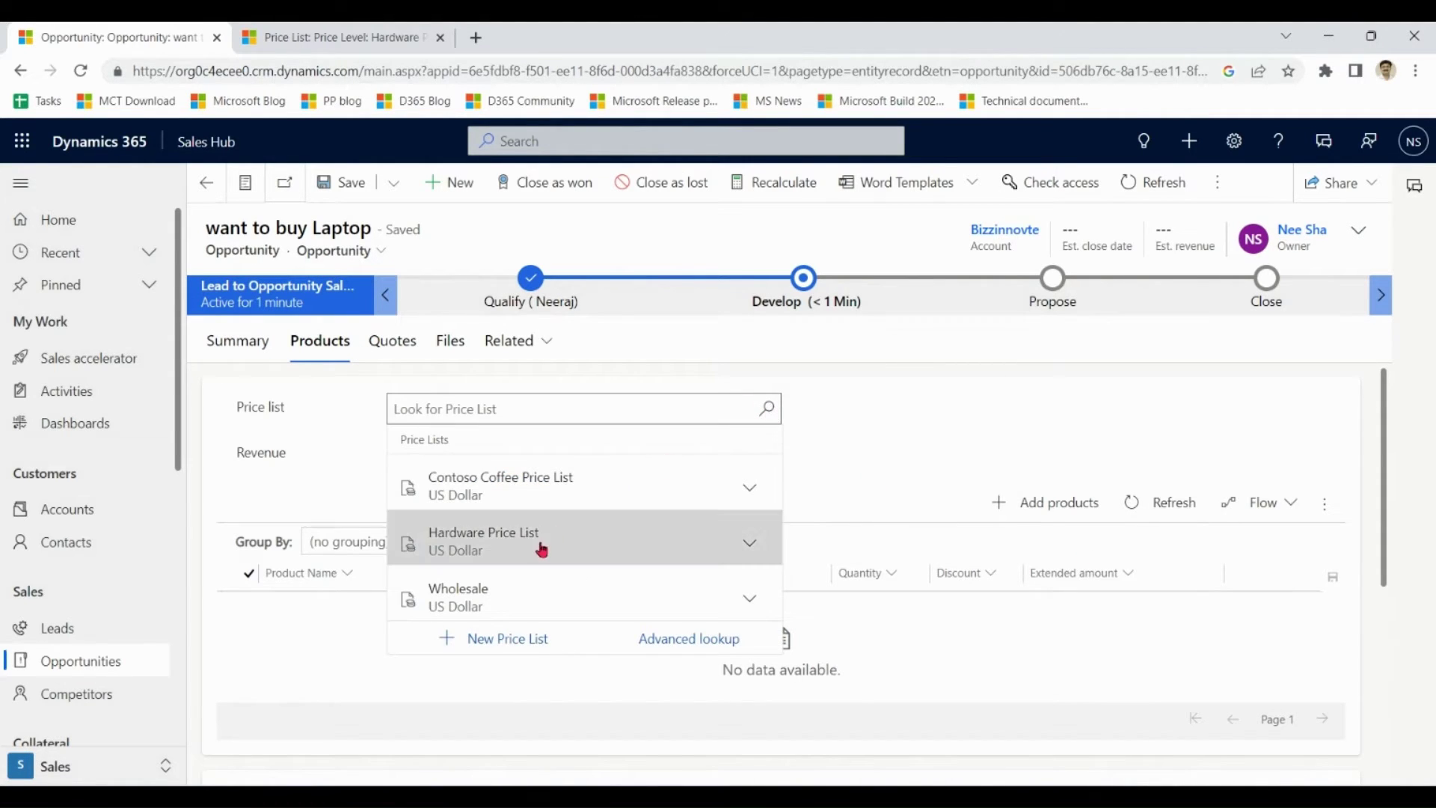
left_click(542, 551)
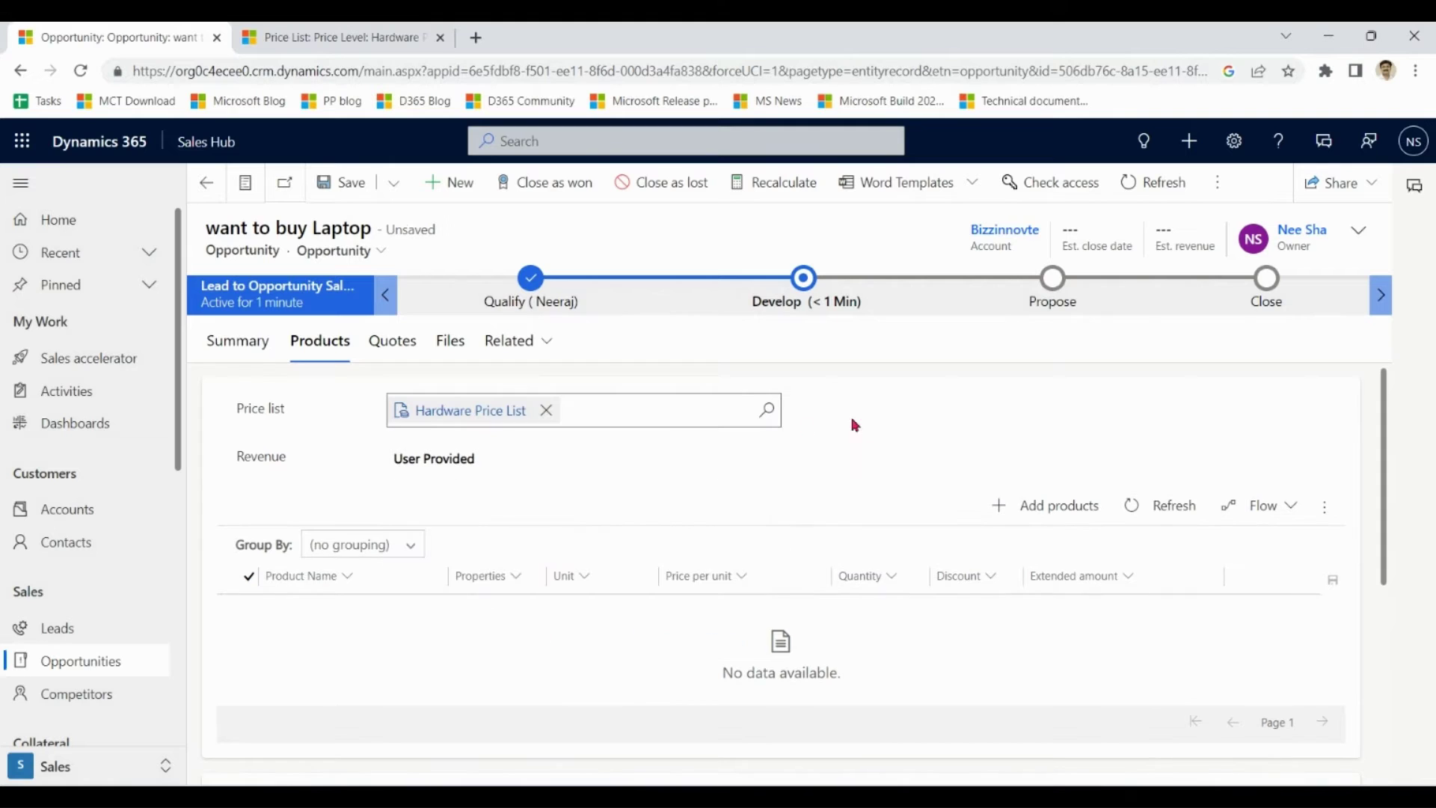
Add one Laptop product at $500 and save the opportunity
left_click(1058, 515)
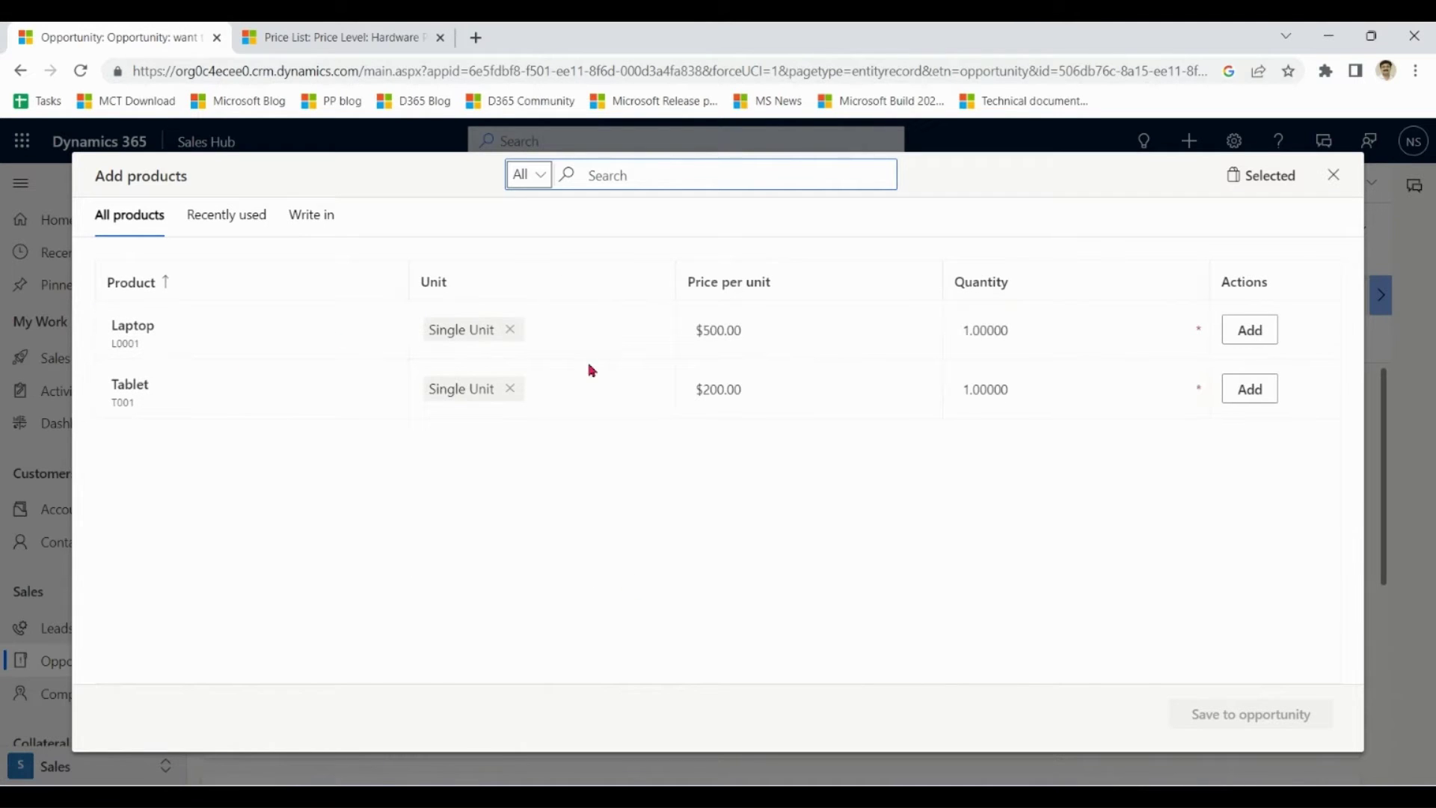
left_click(1240, 334)
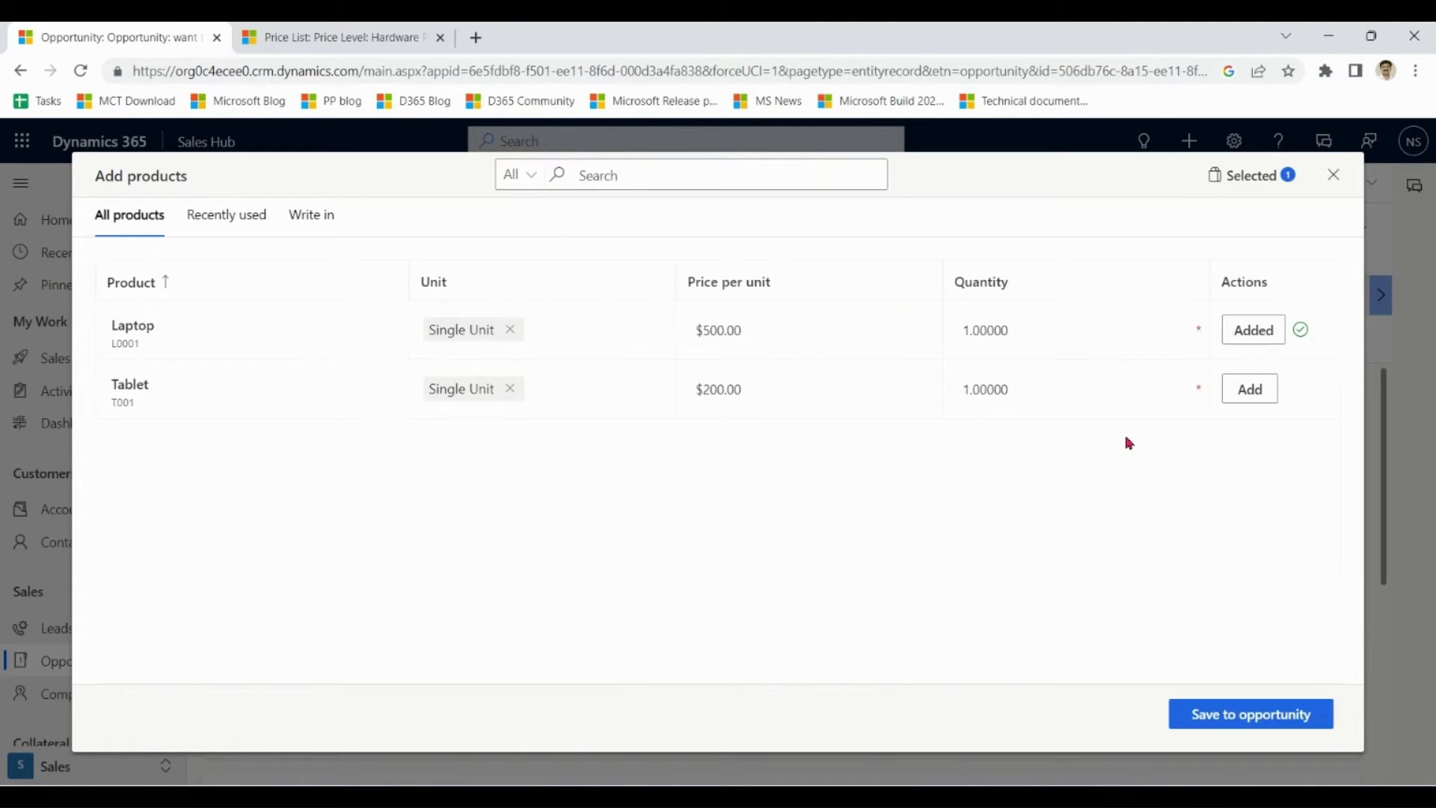
left_click(1247, 723)
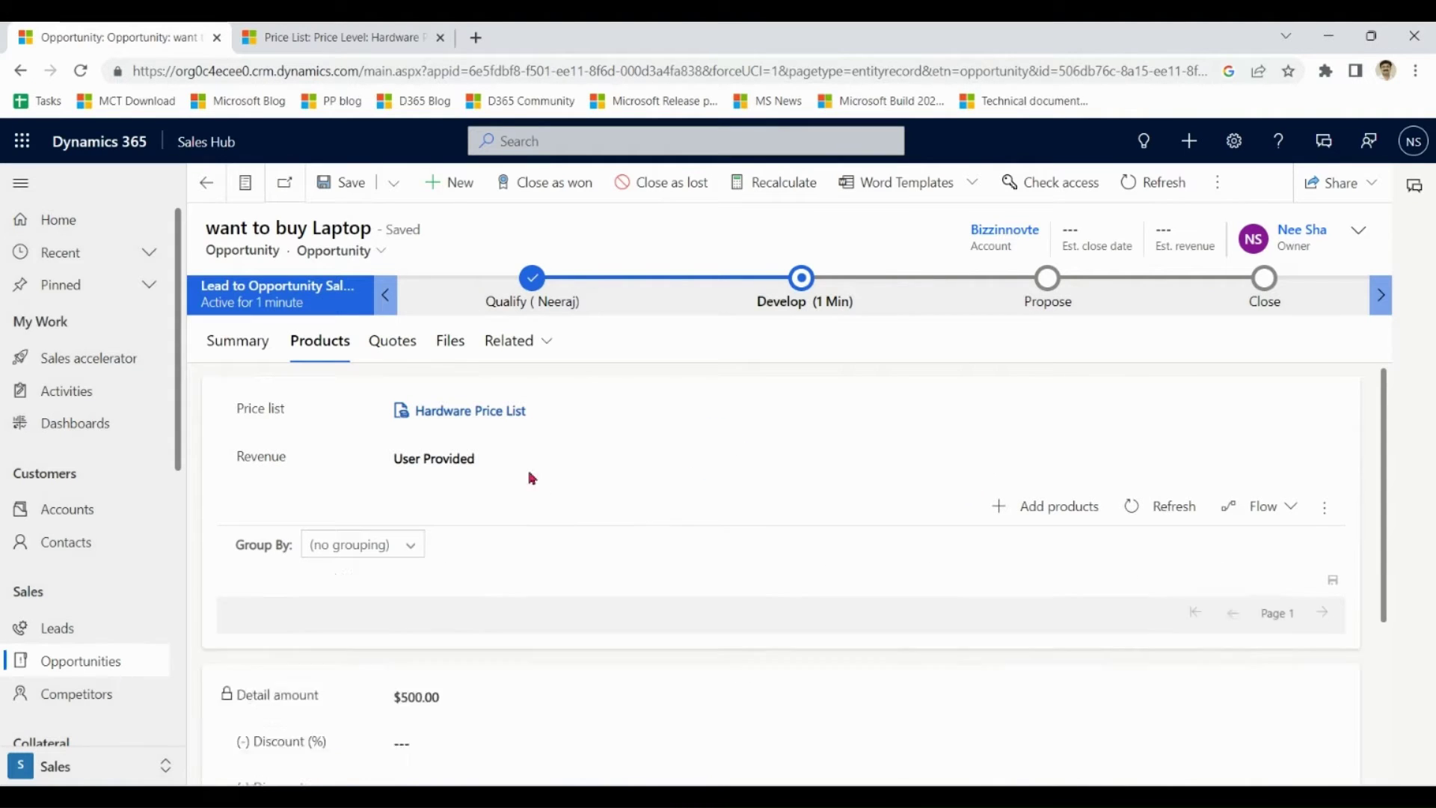
left_click(344, 187)
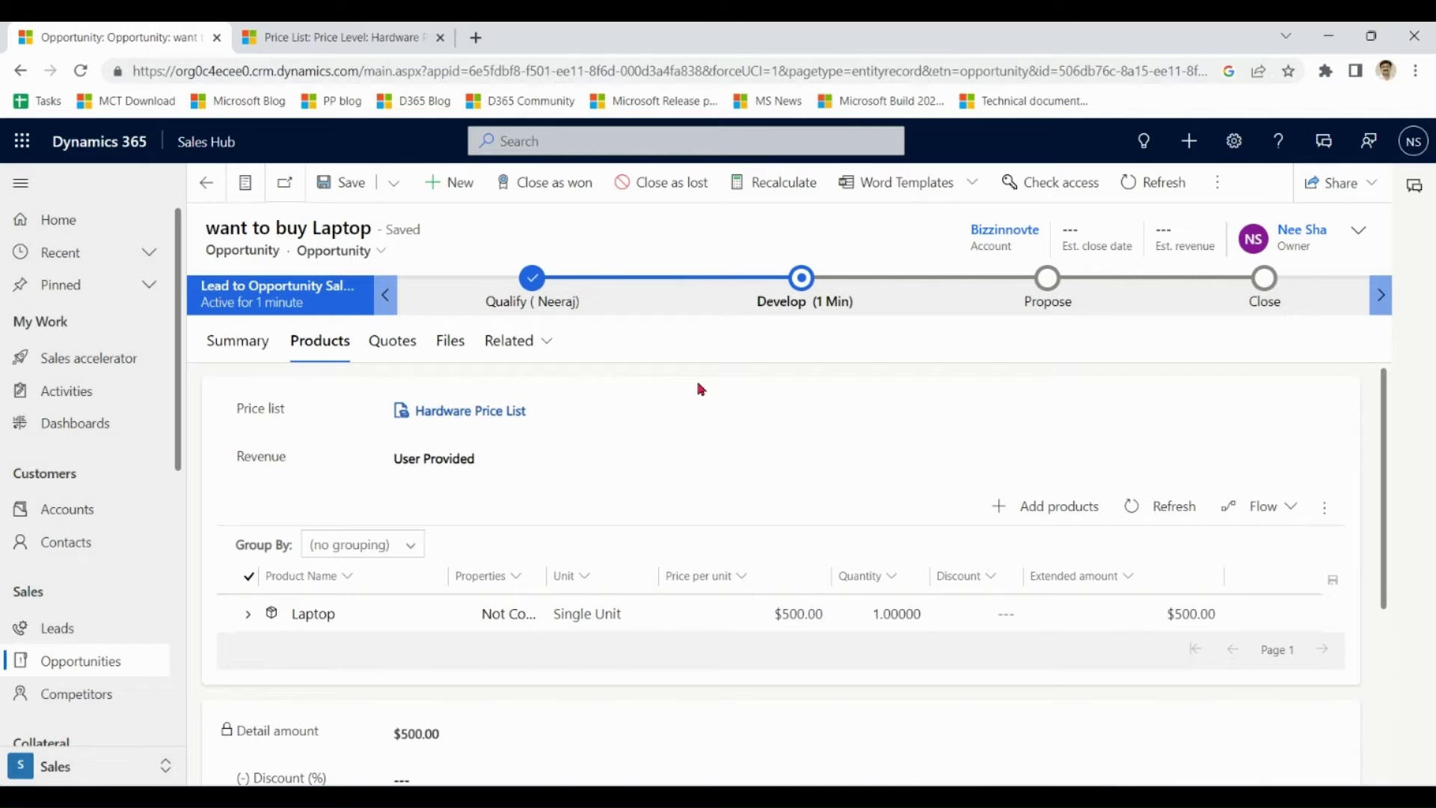
left_click(401, 349)
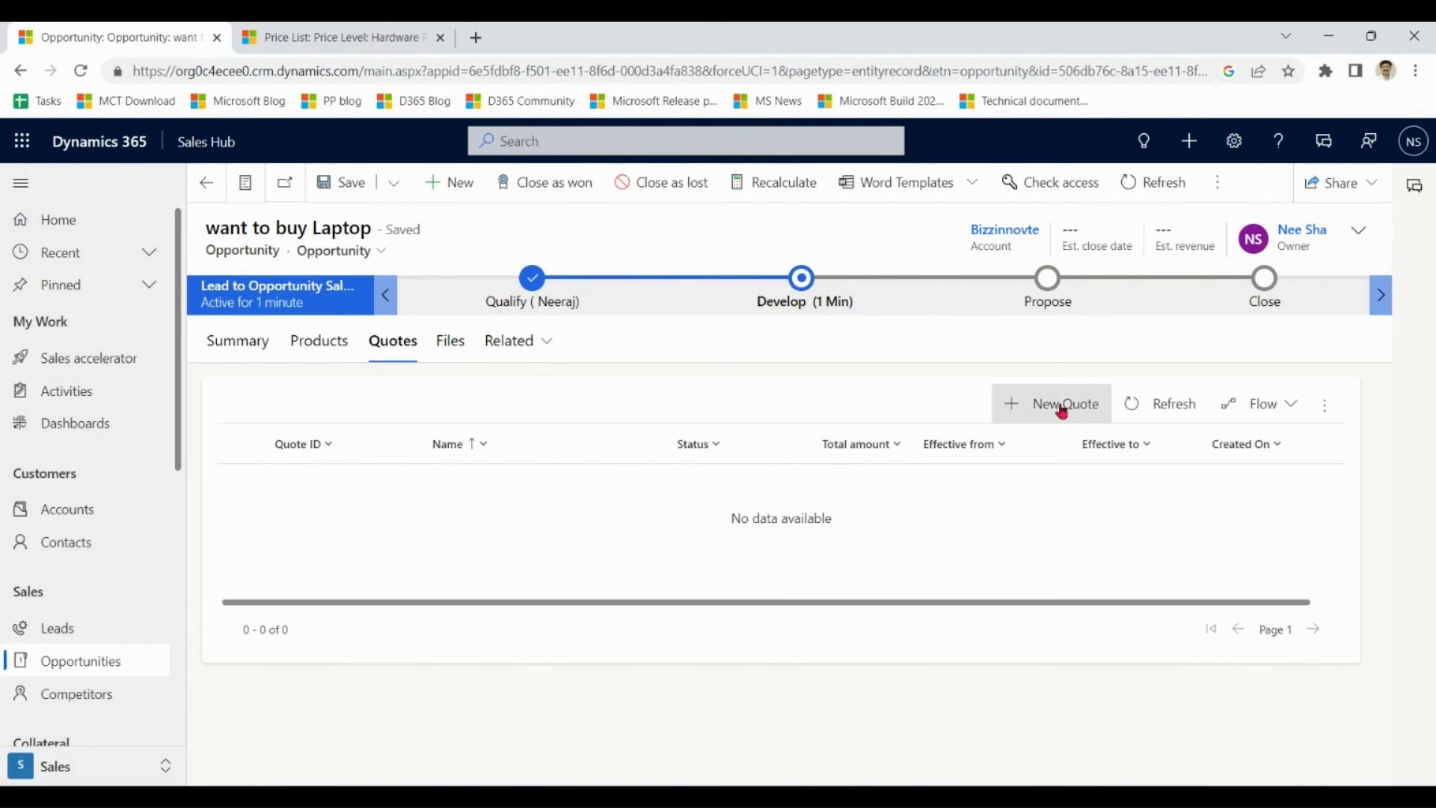
left_click(1062, 408)
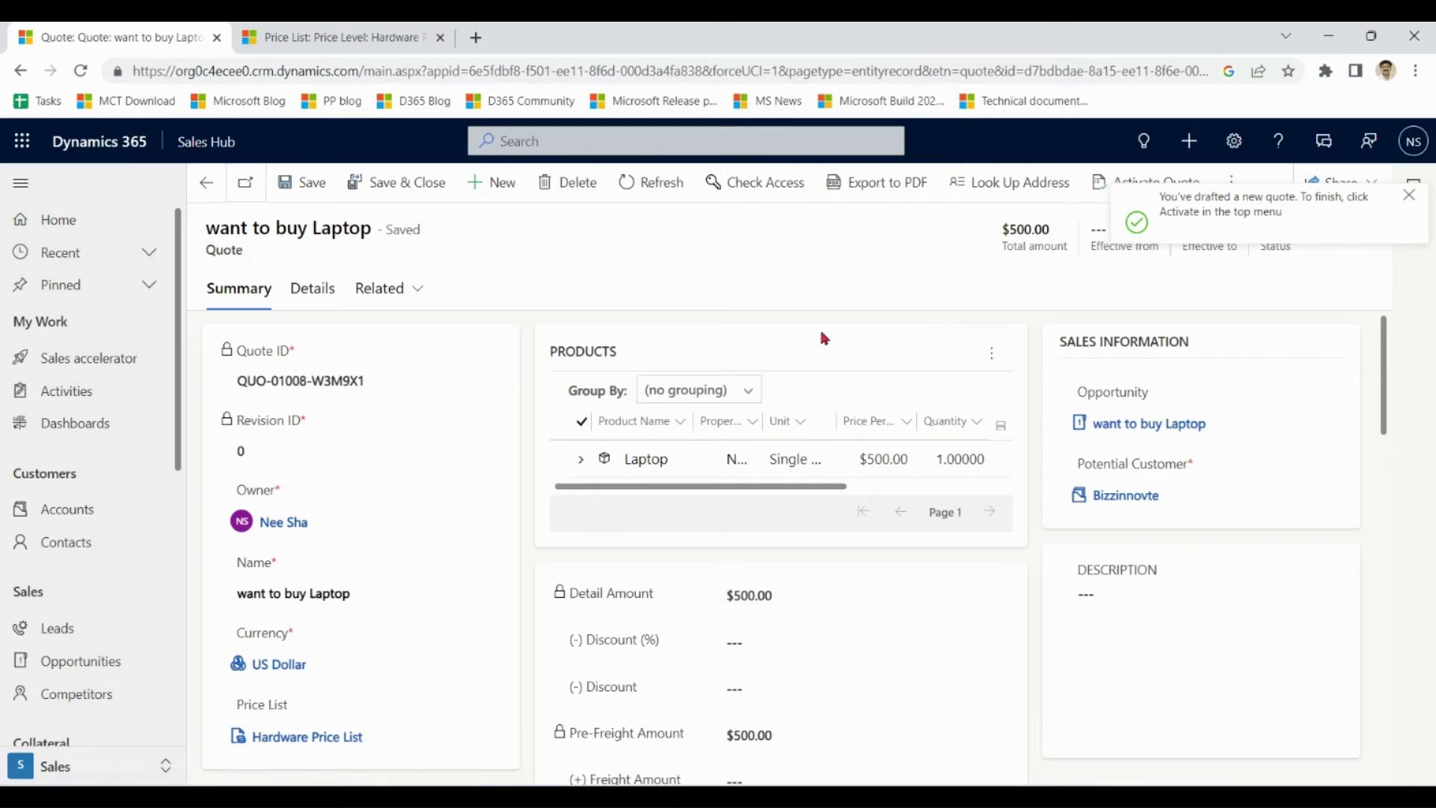
left_click_drag(384, 386, 229, 388)
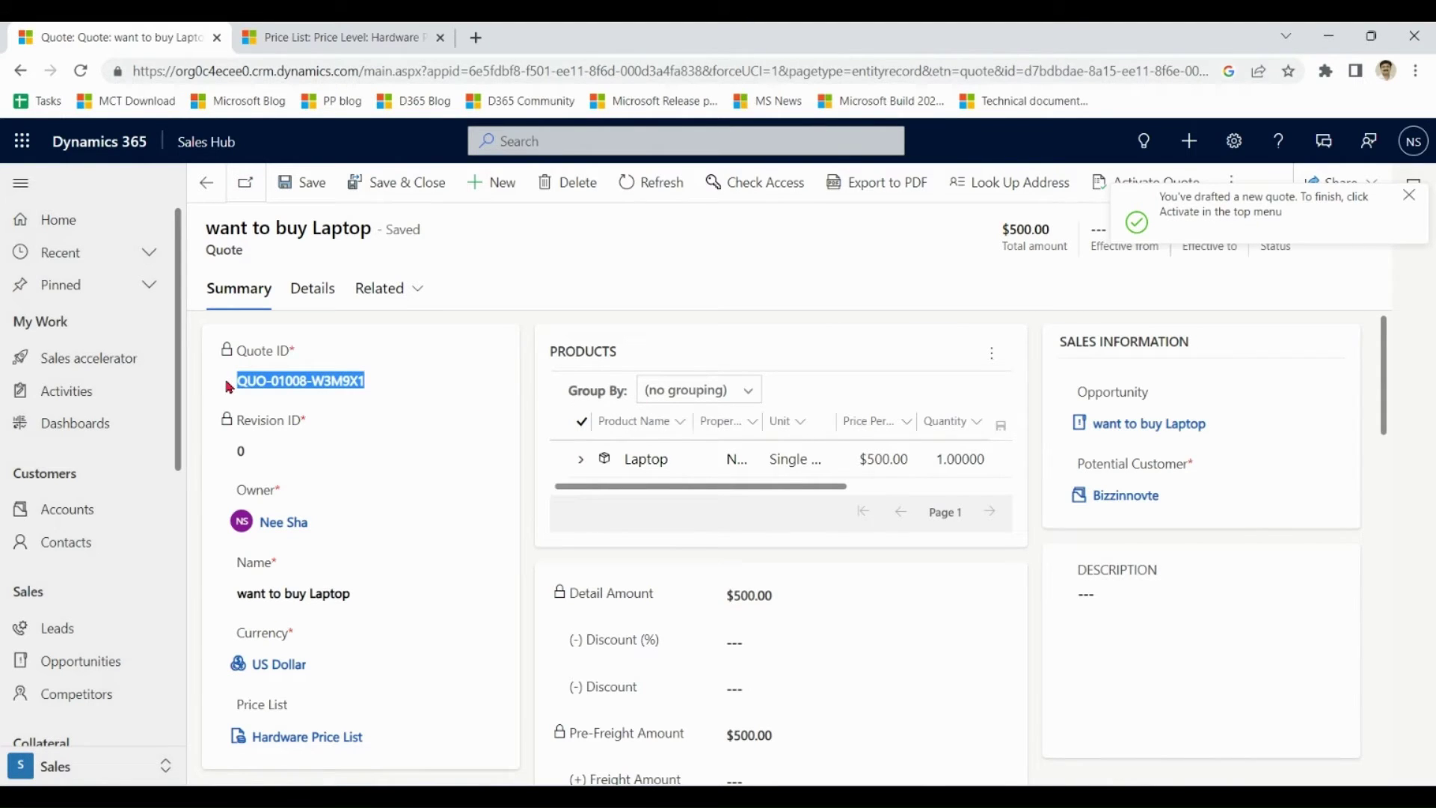
left_click_drag(262, 457, 228, 463)
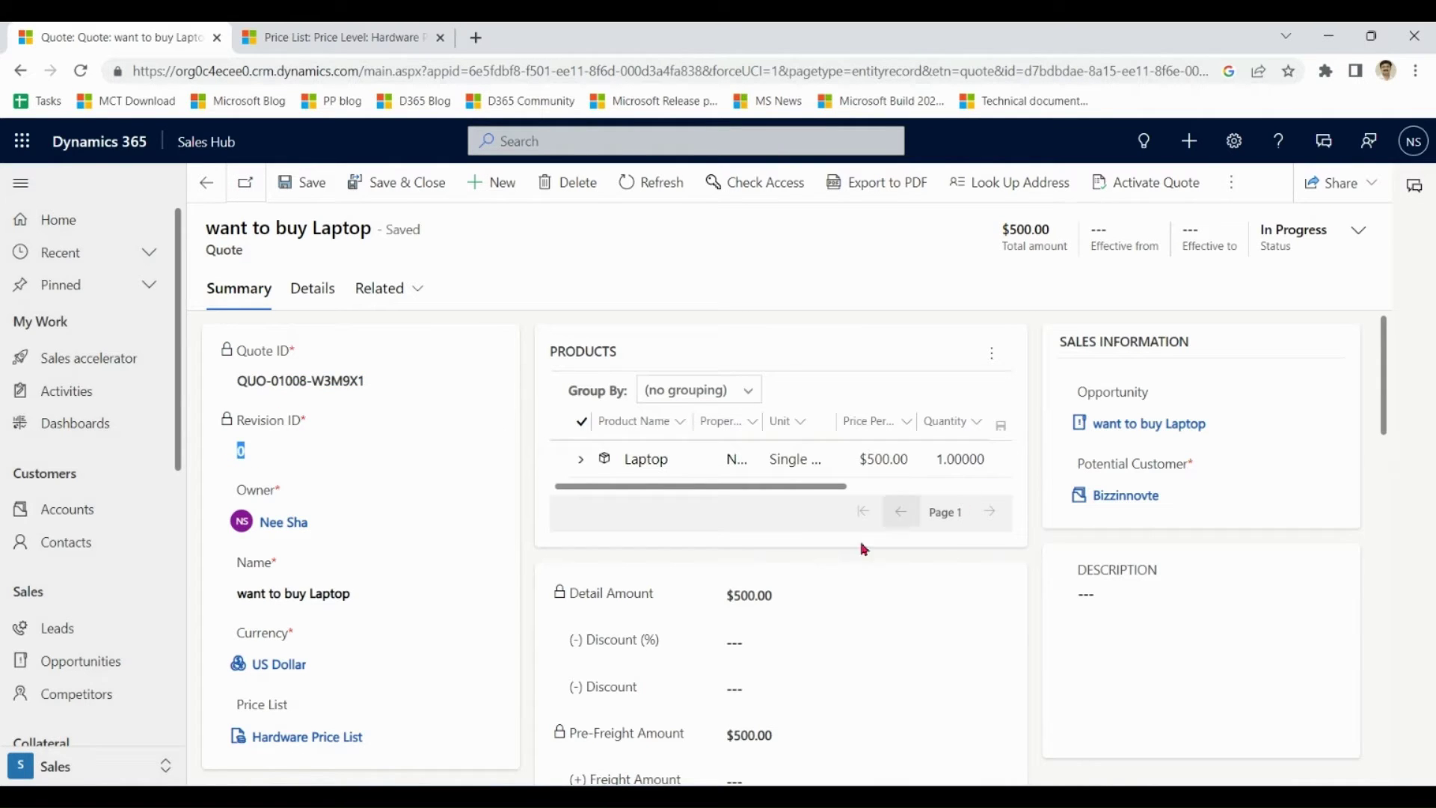
left_click(787, 473)
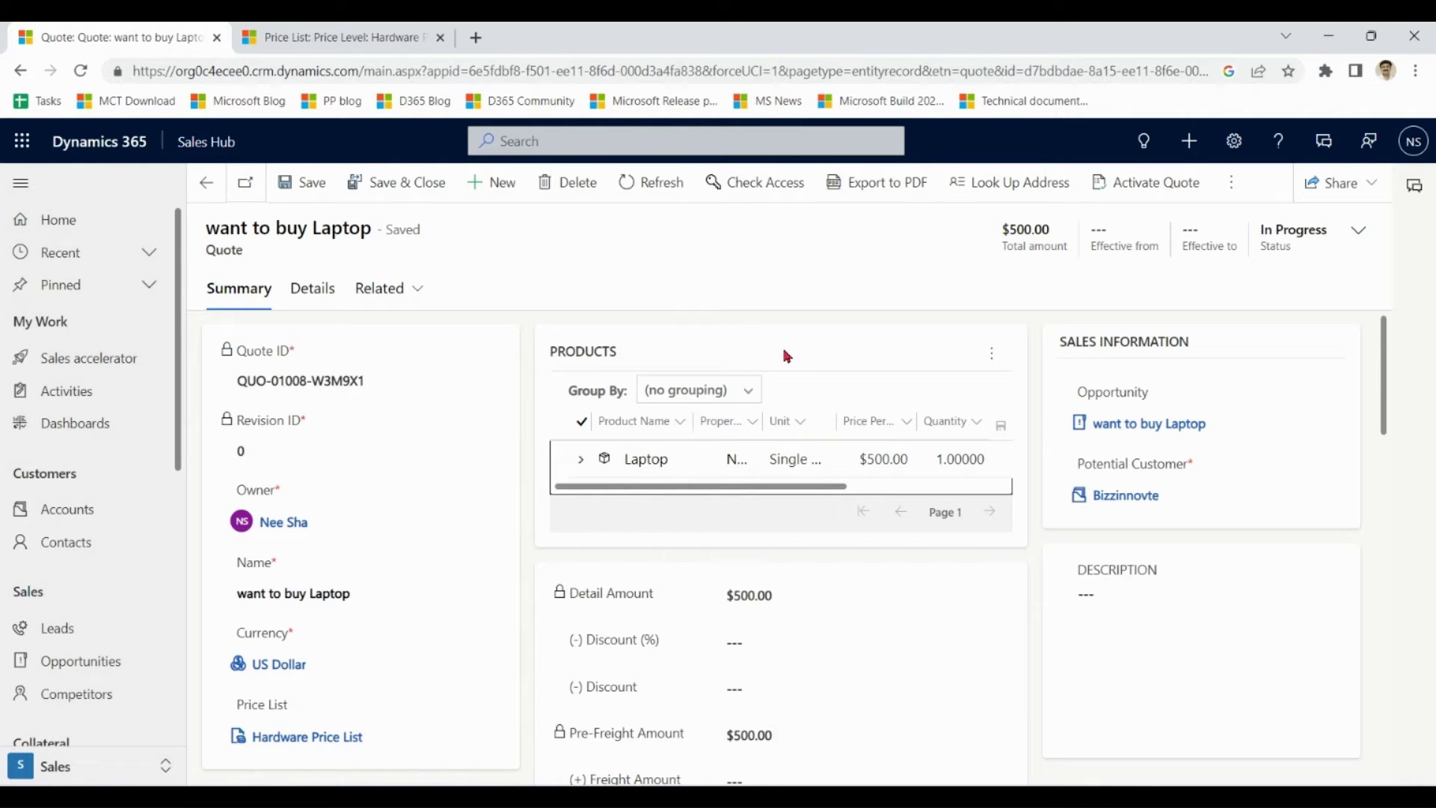
mouse_move(1386, 356)
left_mouse_down()
mouse_move(1384, 404)
mouse_move(1388, 340)
left_mouse_up()
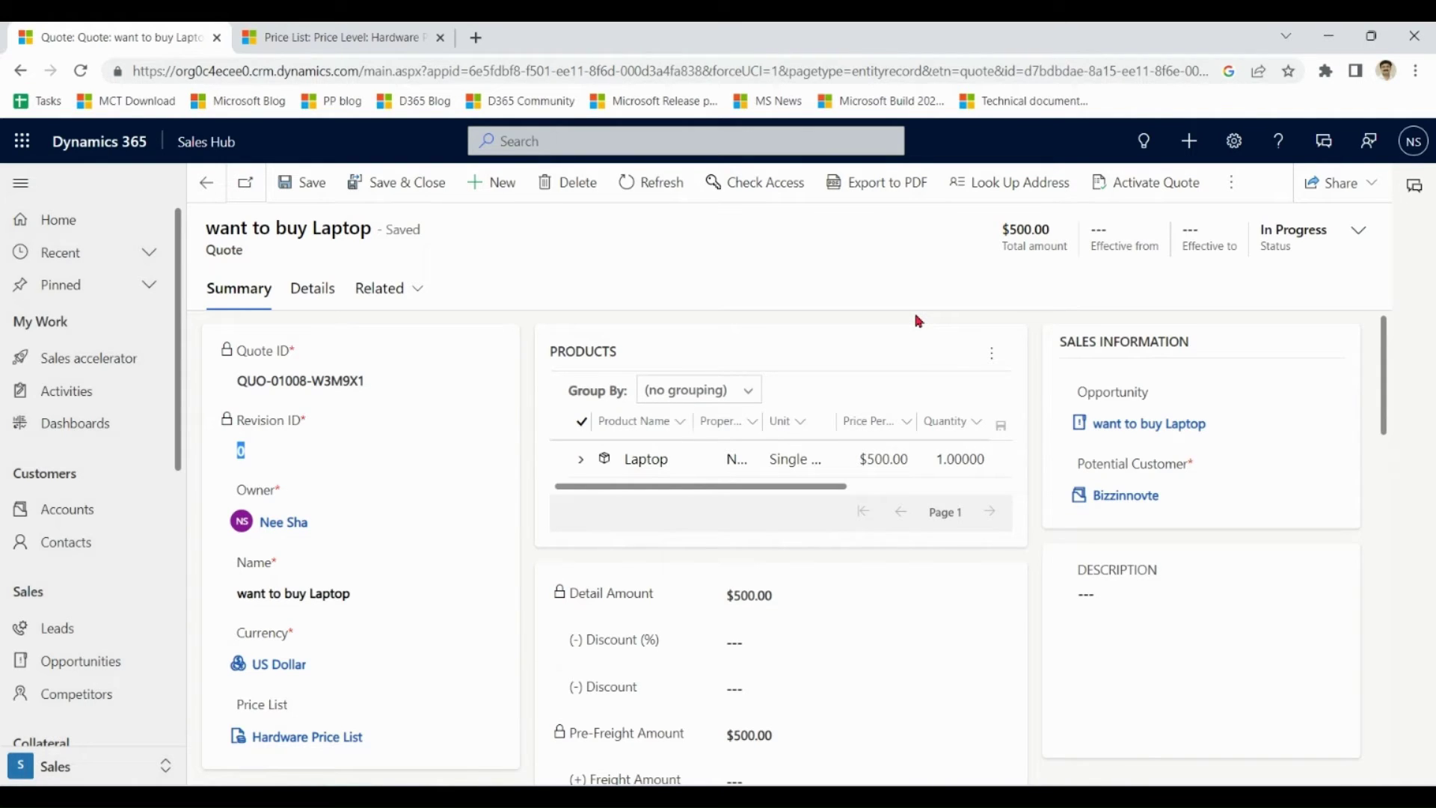
left_click(303, 183)
Activate the $500 laptop quote
left_click(1148, 189)
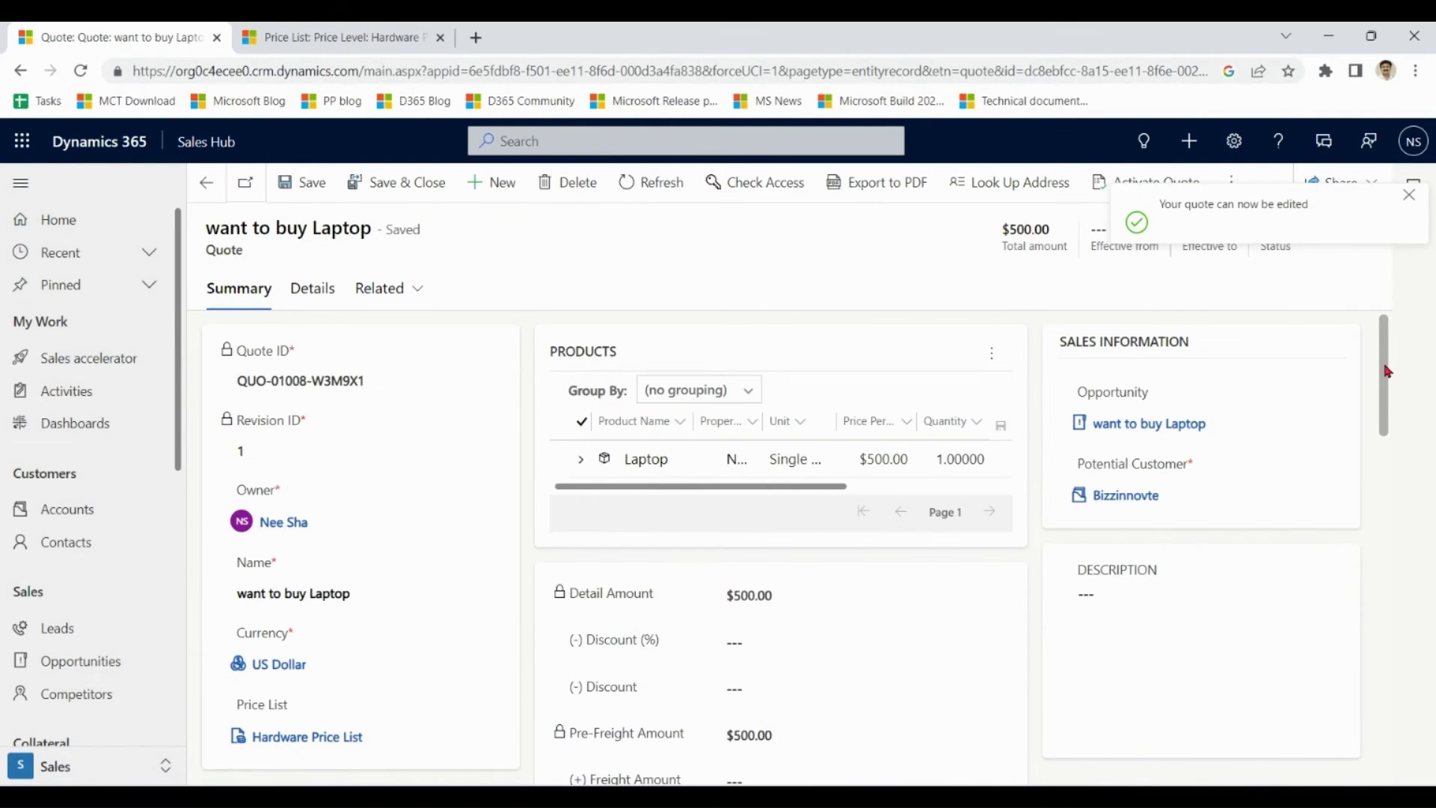
Enter a 2% discount on the laptop quote and save it
left_click_drag(1385, 371, 1385, 419)
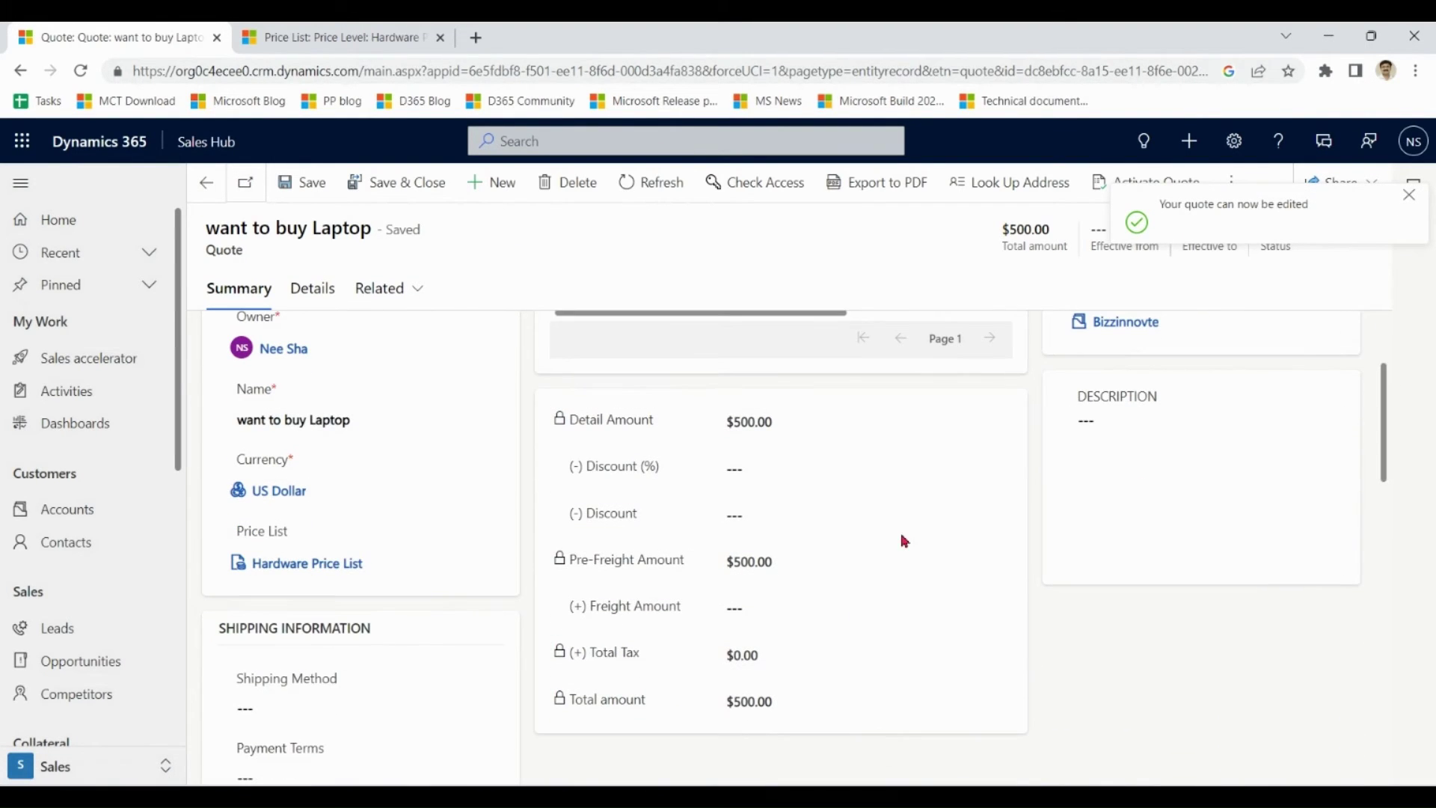
type("2")
left_click(763, 514)
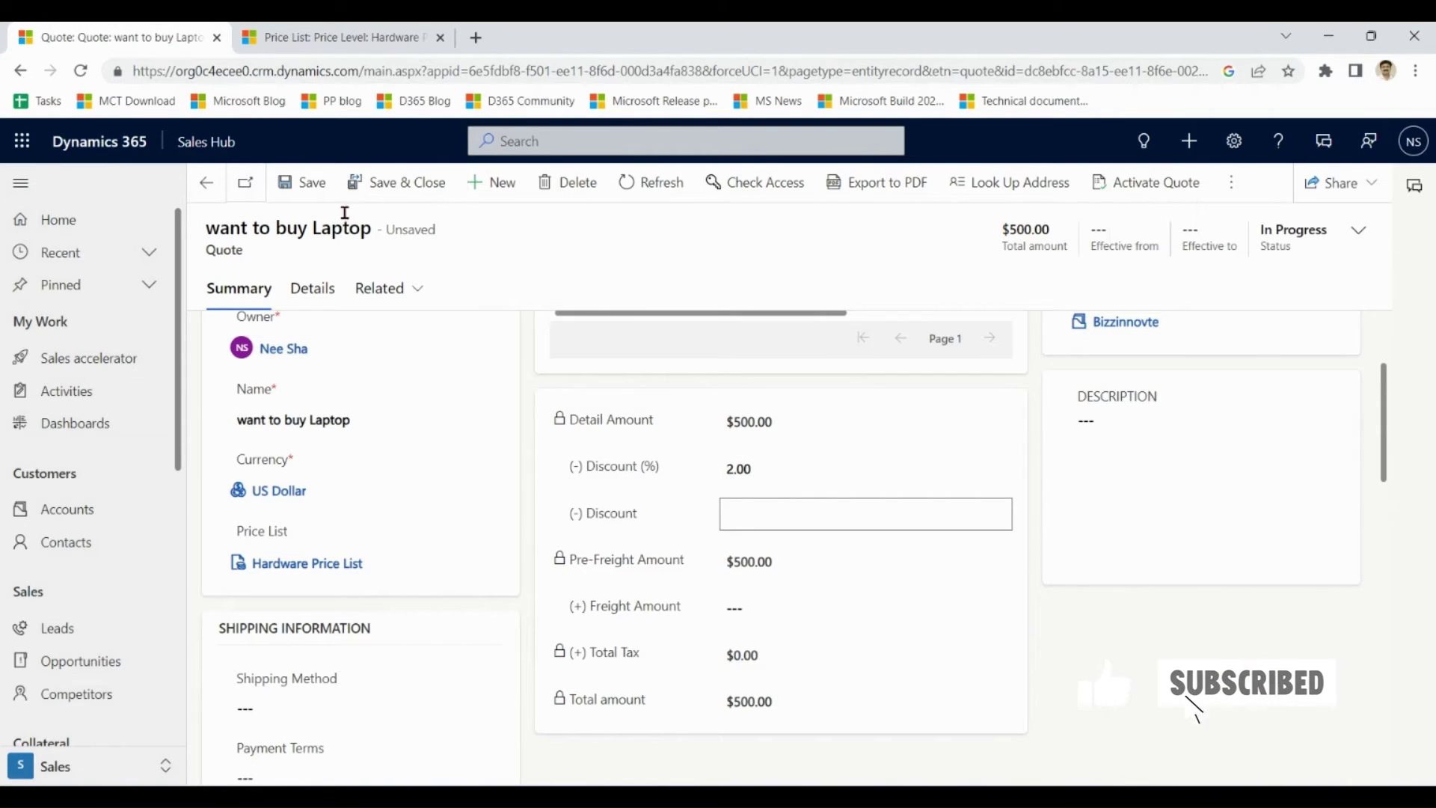
left_click(305, 186)
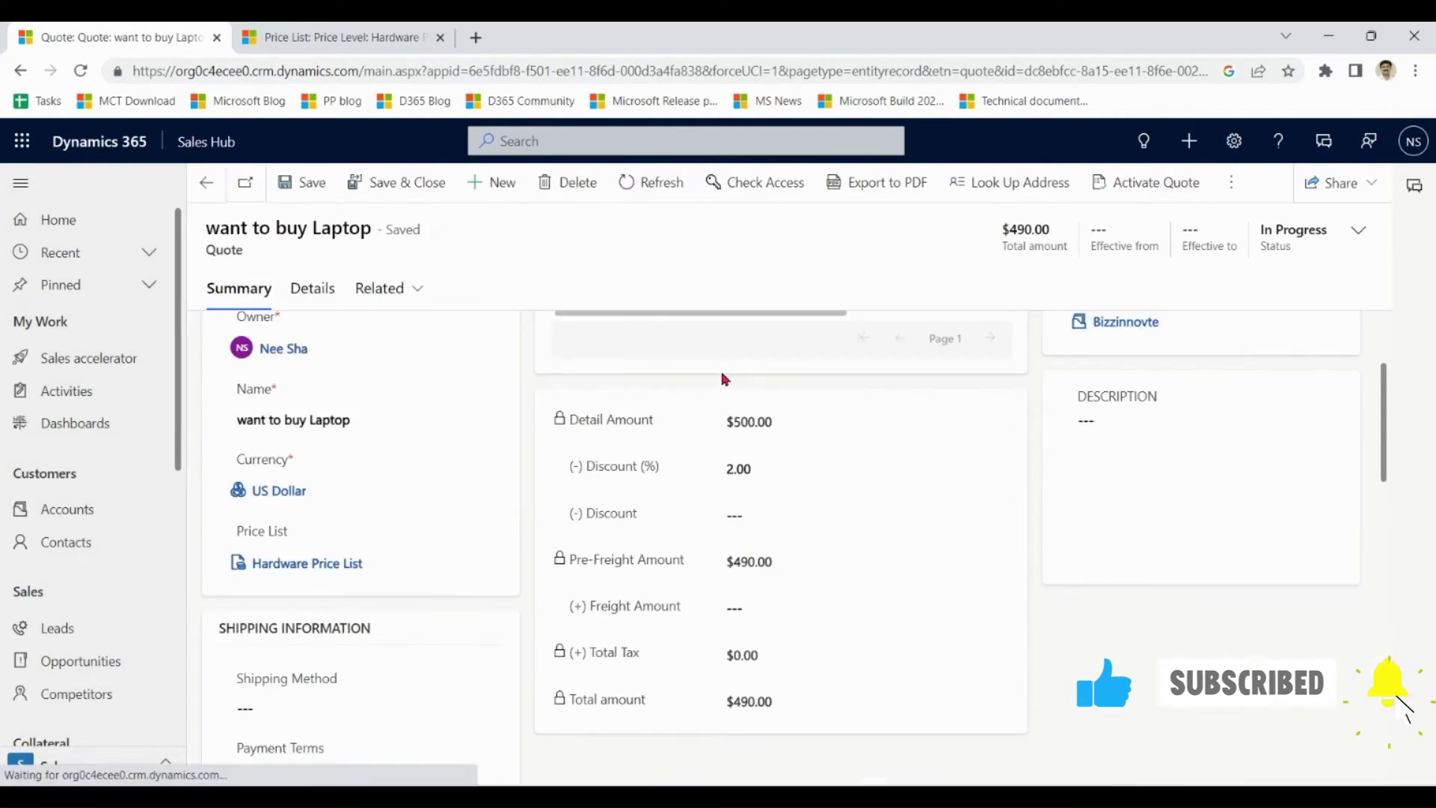
Activate the revised quote and check its new $490.00 pre-freight amount
left_click(1132, 186)
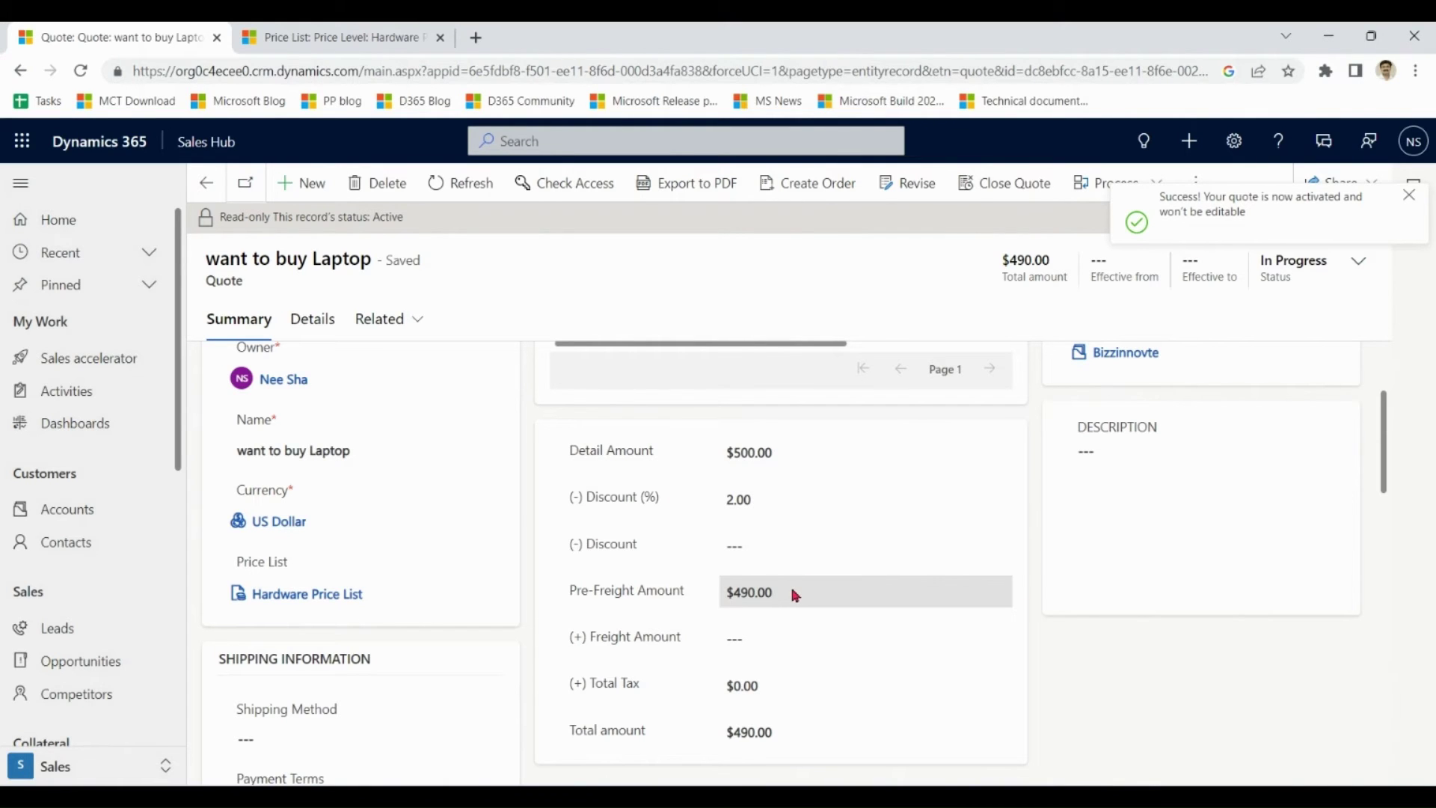
left_click_drag(791, 593, 714, 600)
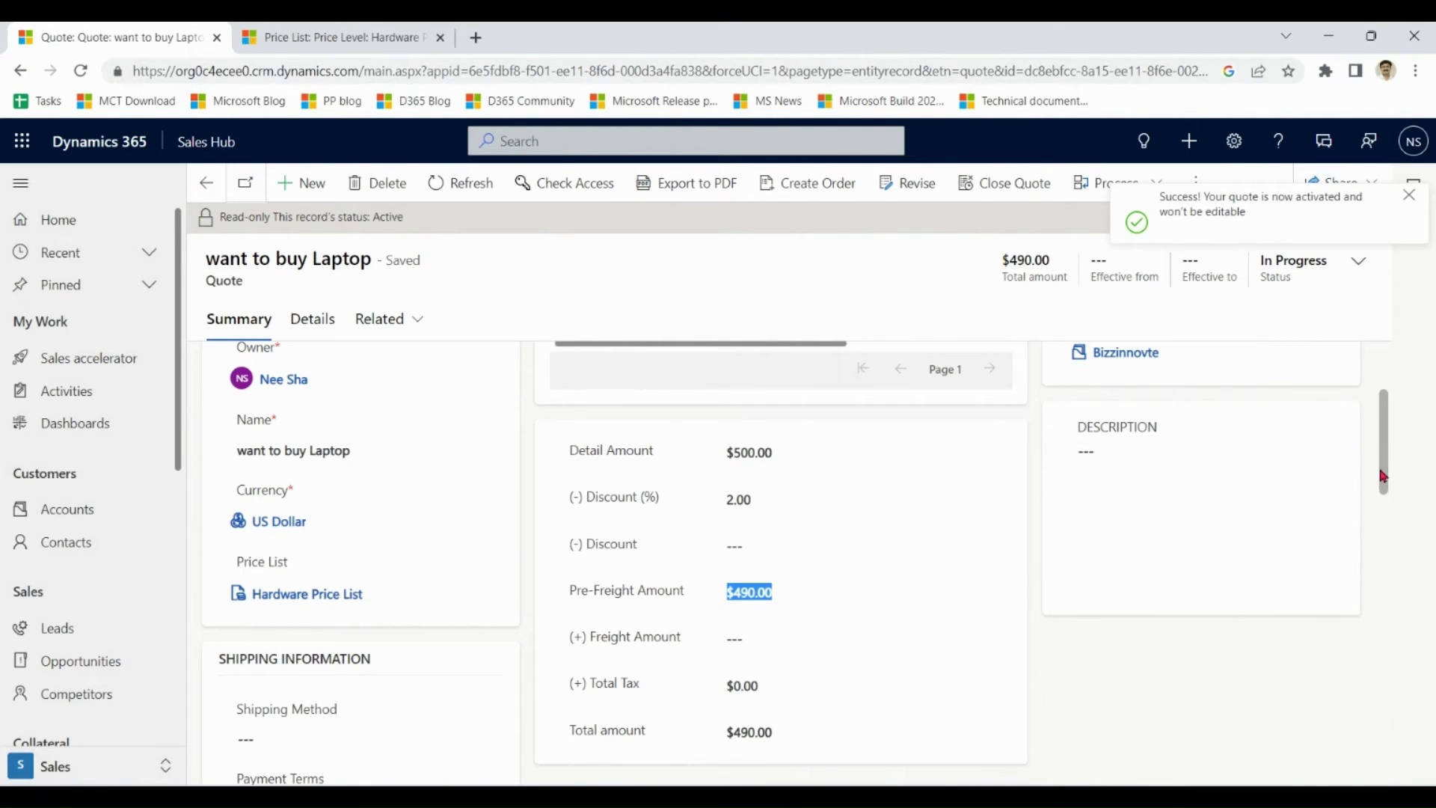
left_click_drag(1383, 471, 1384, 408)
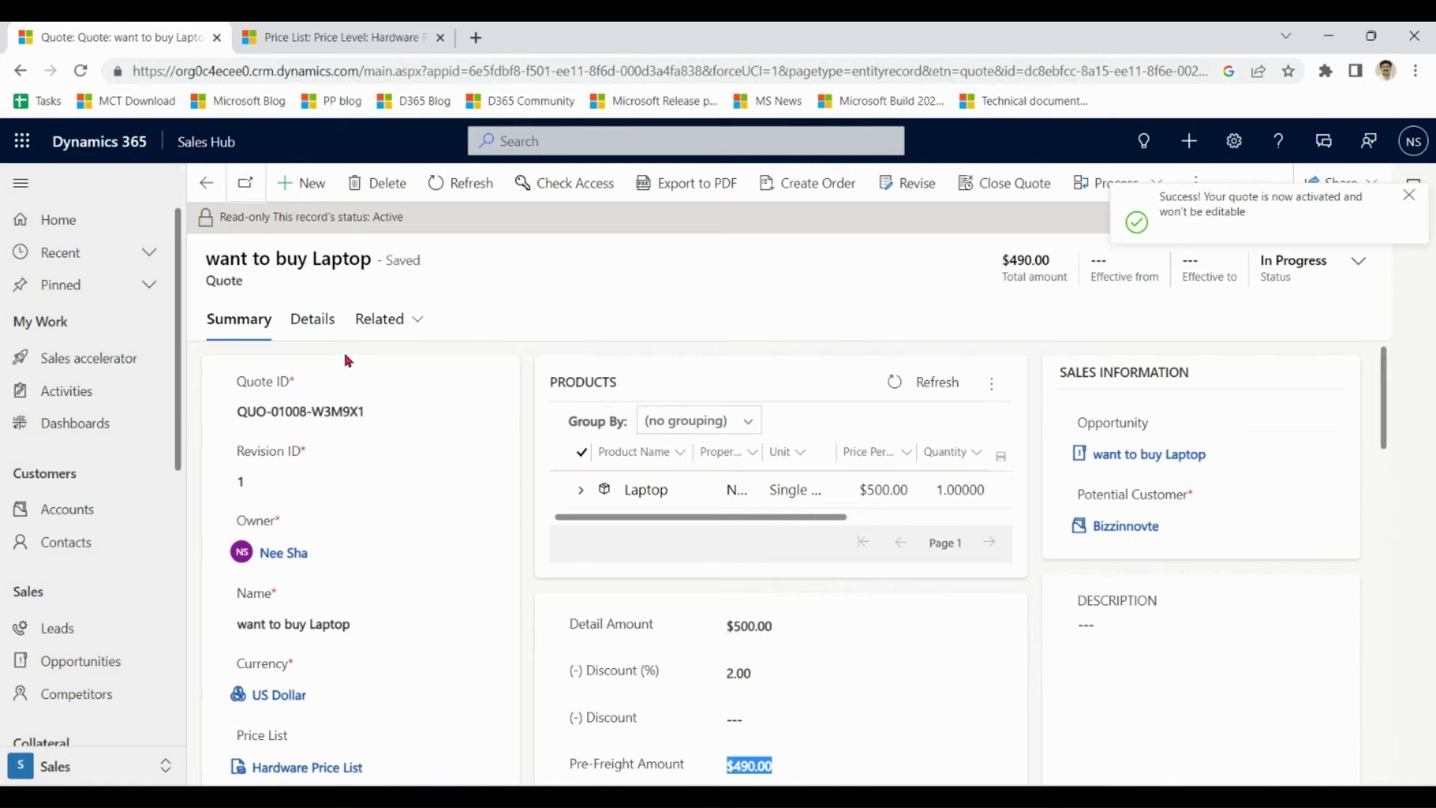
left_click_drag(248, 287, 203, 282)
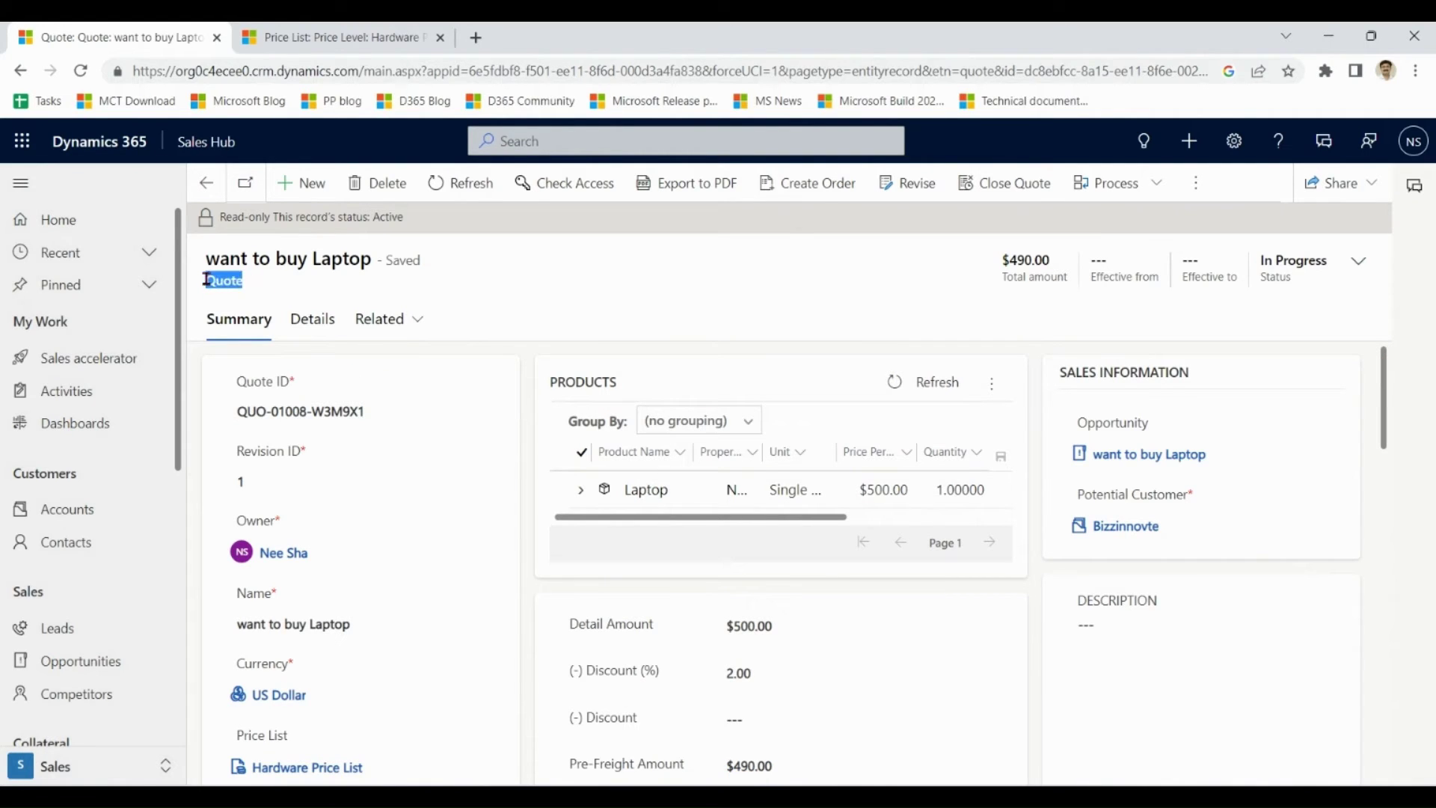
From the 'want to buy Laptop' opportunity's quotes, open the active $490 quote and begin Create Order
left_click(1167, 456)
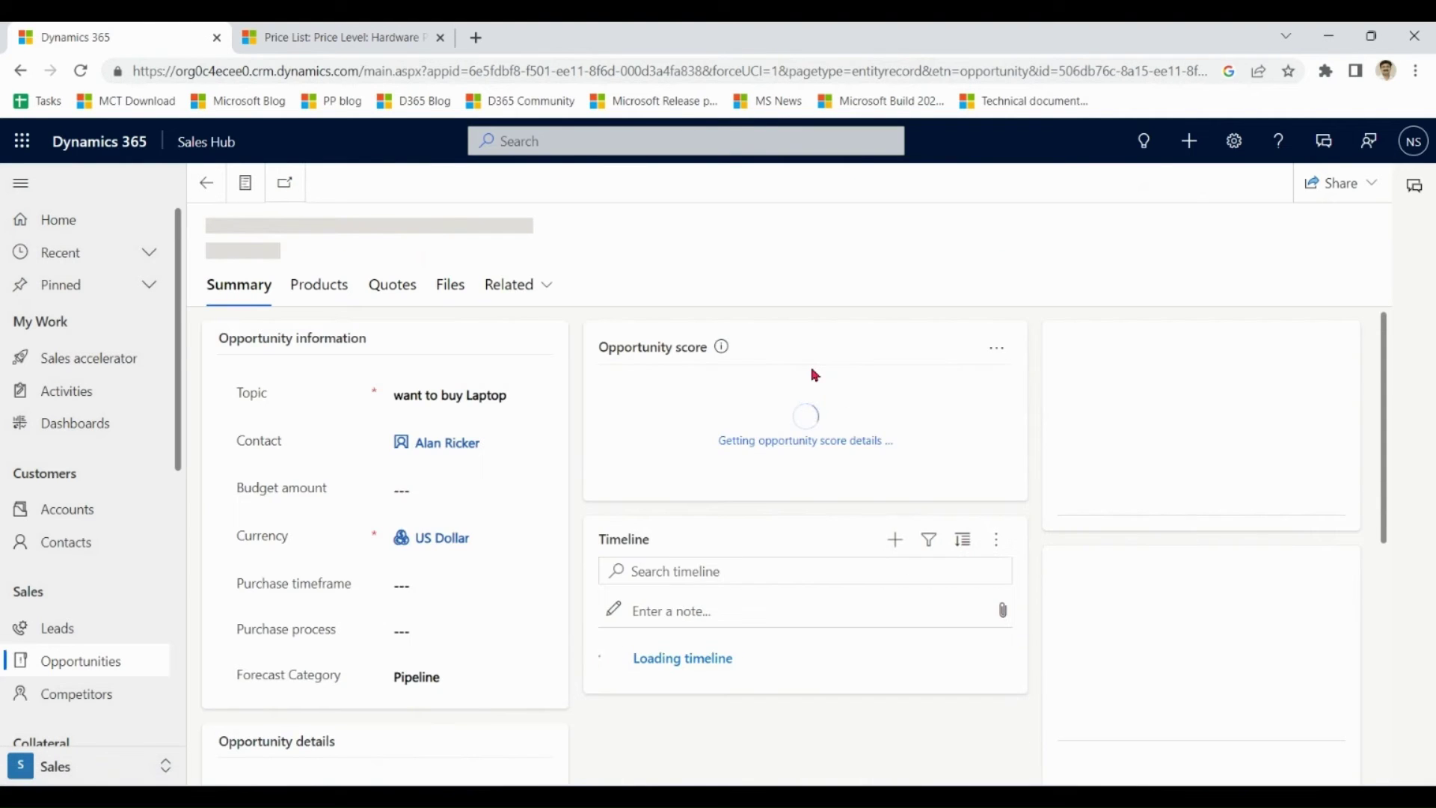
left_click(408, 346)
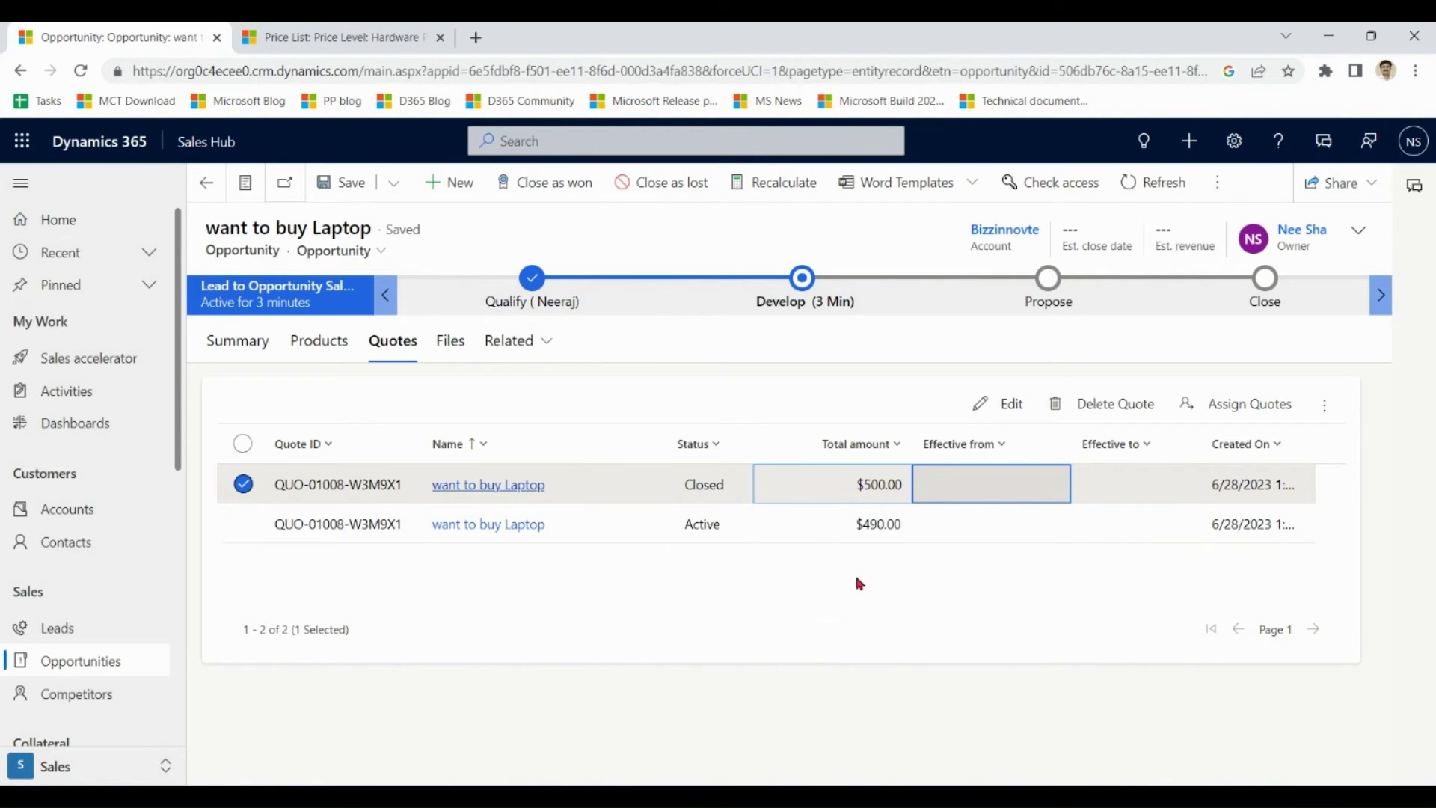
left_click(242, 484)
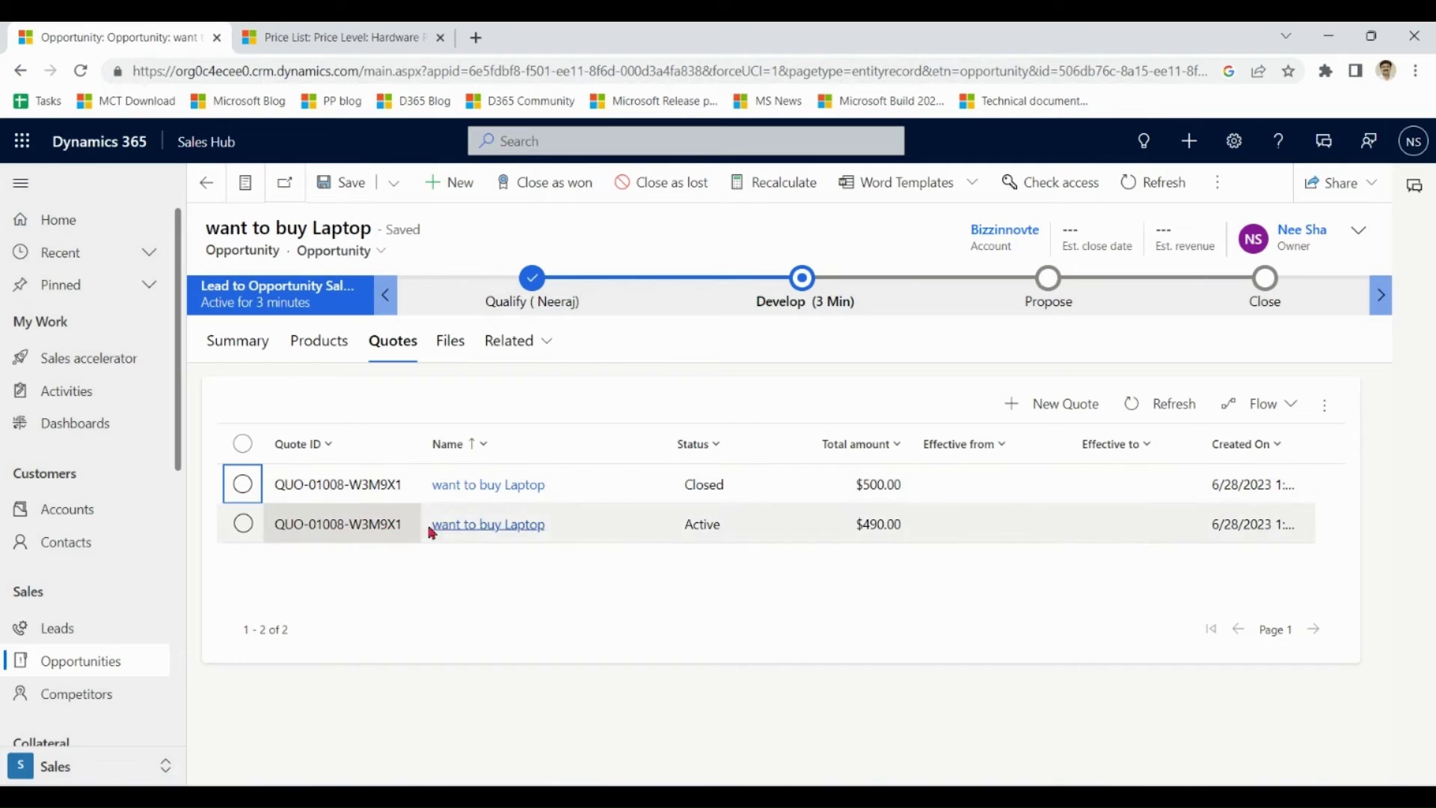
left_click(468, 525)
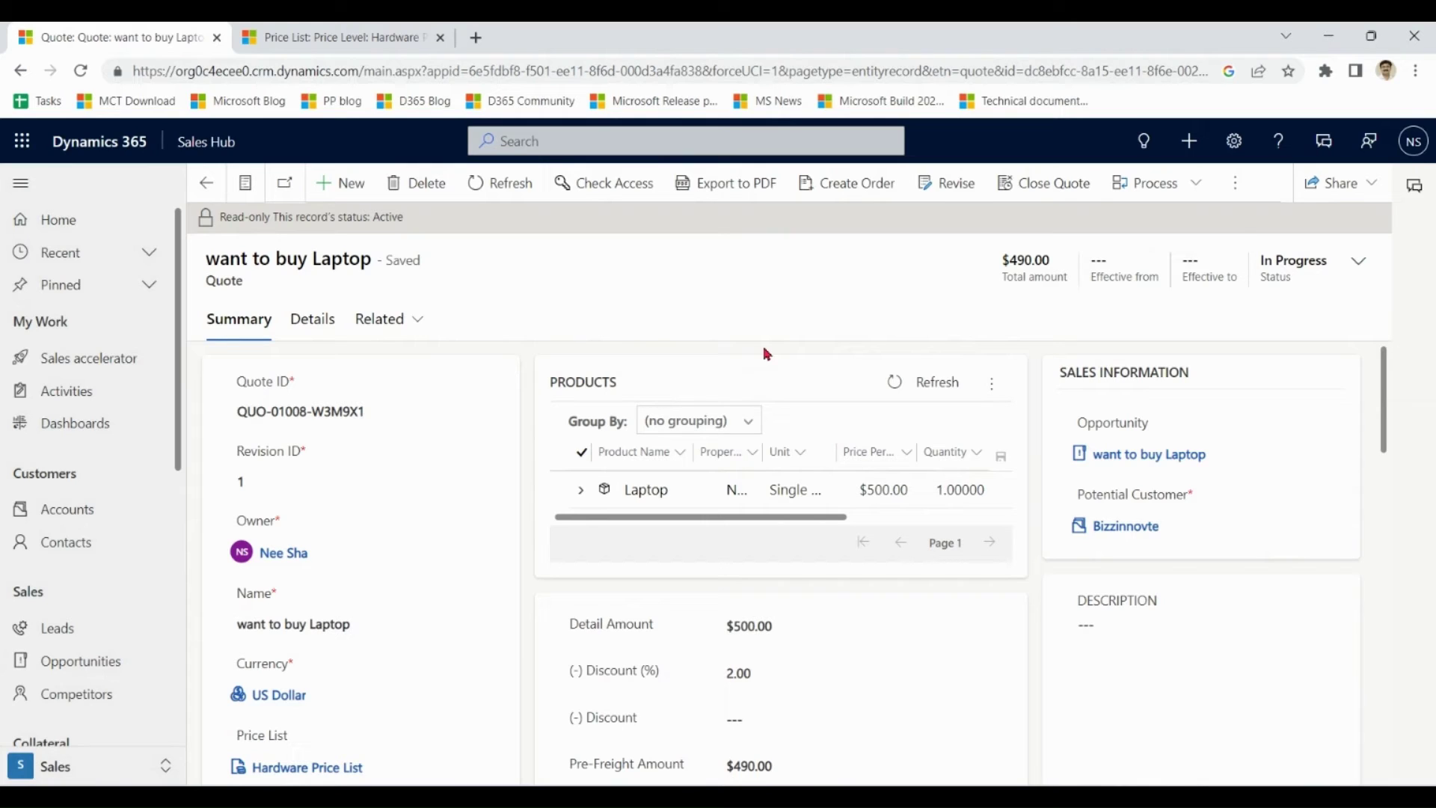
left_click(857, 191)
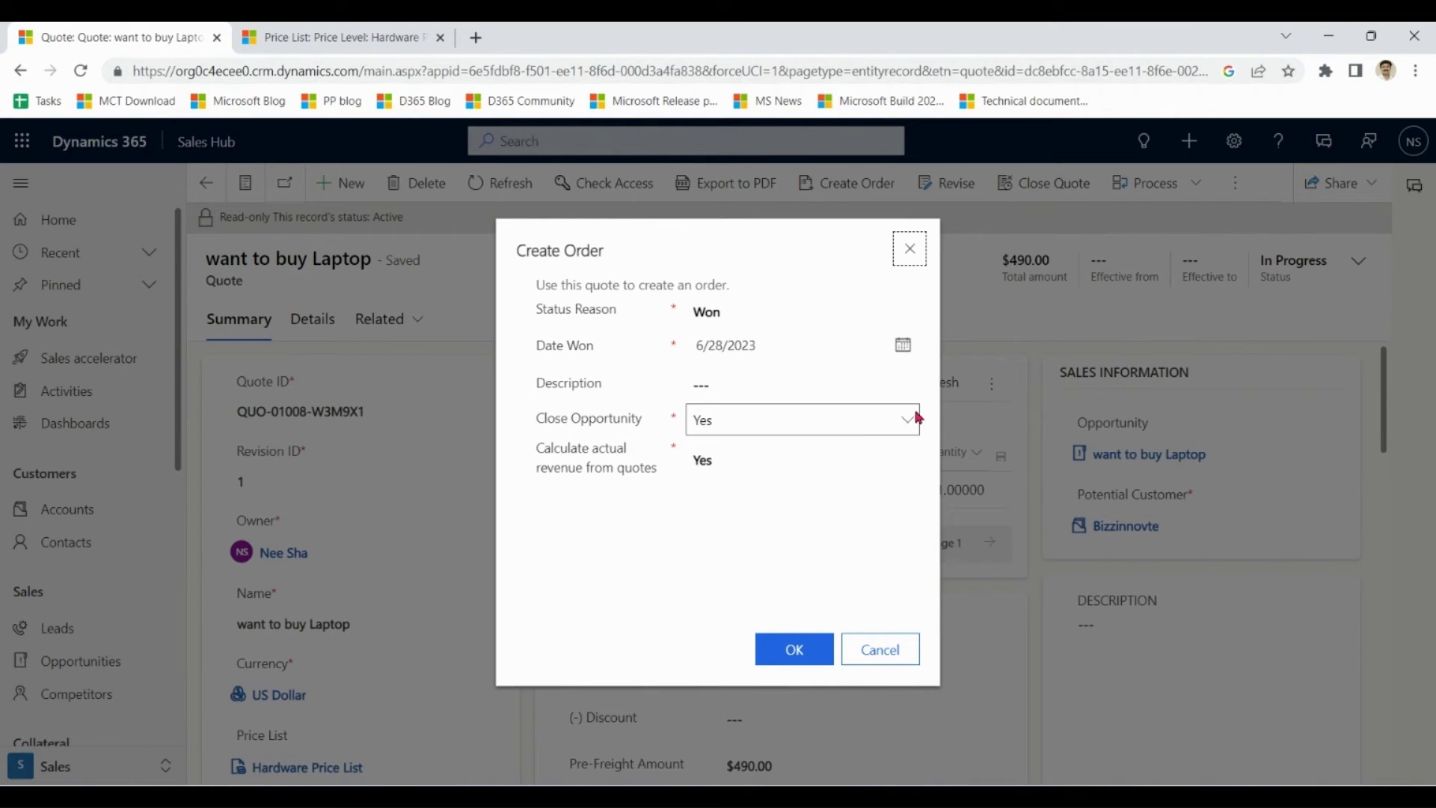
Confirm the Create Order dialog with Close Opportunity kept at Yes
mouse_move(801, 420)
left_click(911, 422)
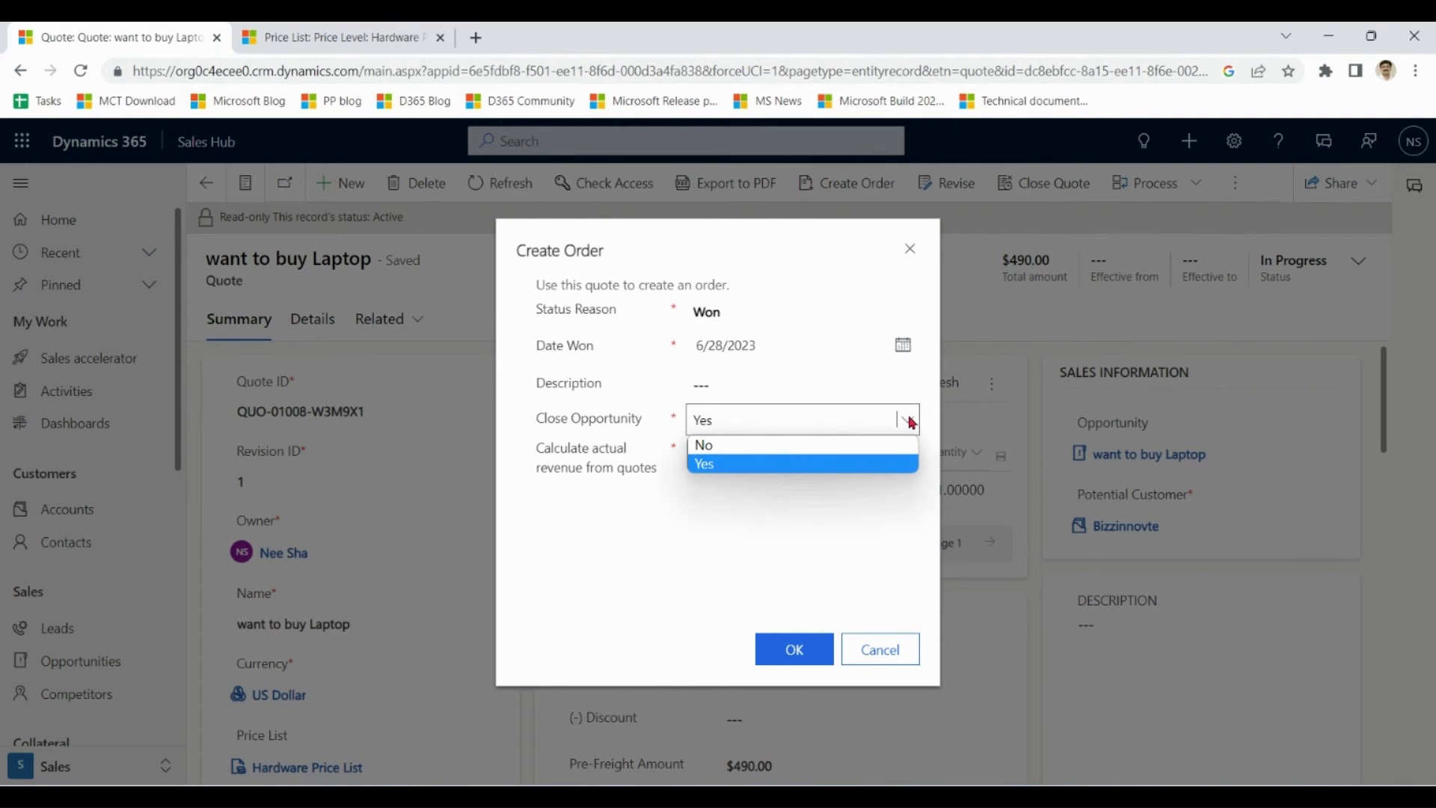
left_click(911, 423)
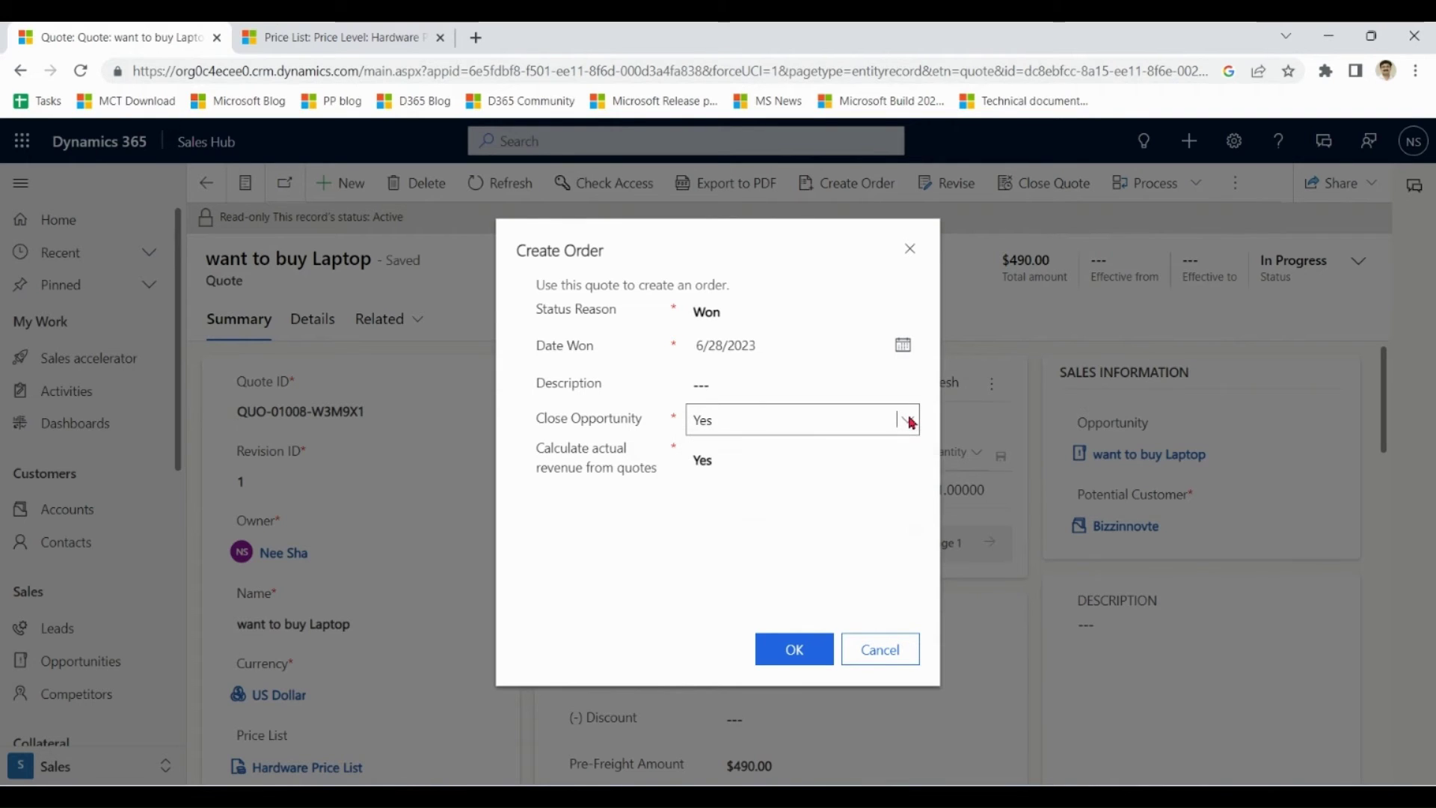
left_click(794, 651)
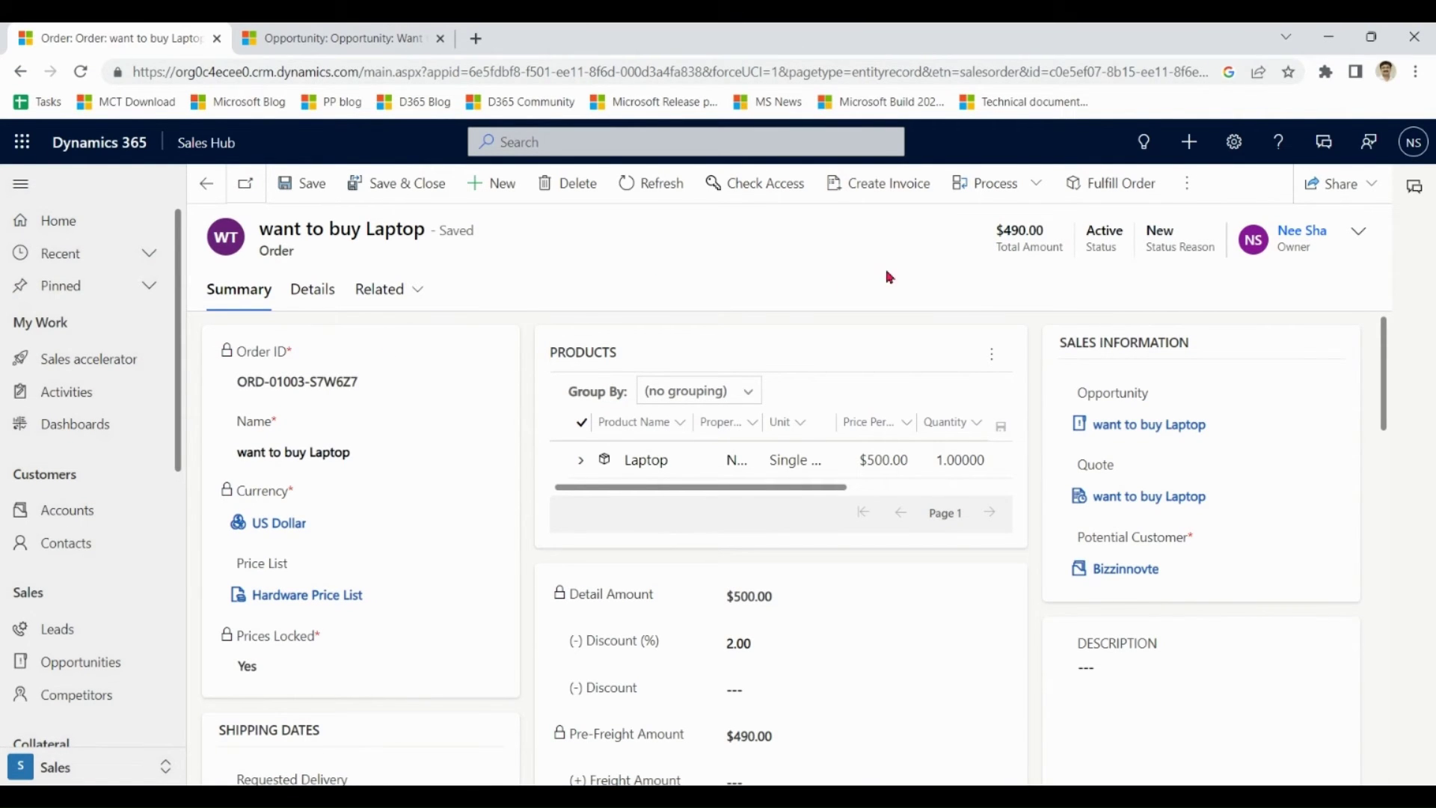
left_click(1127, 198)
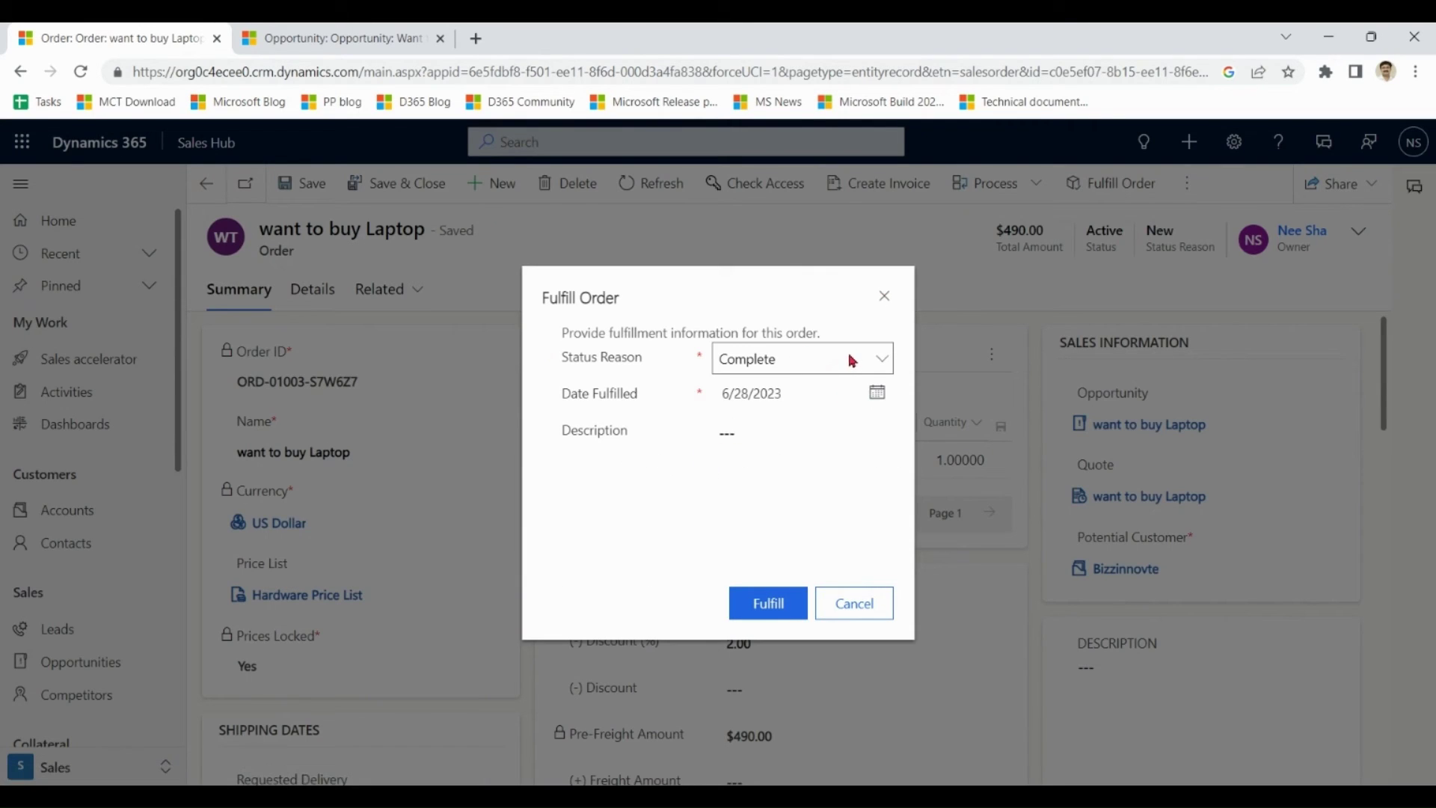
left_click(853, 359)
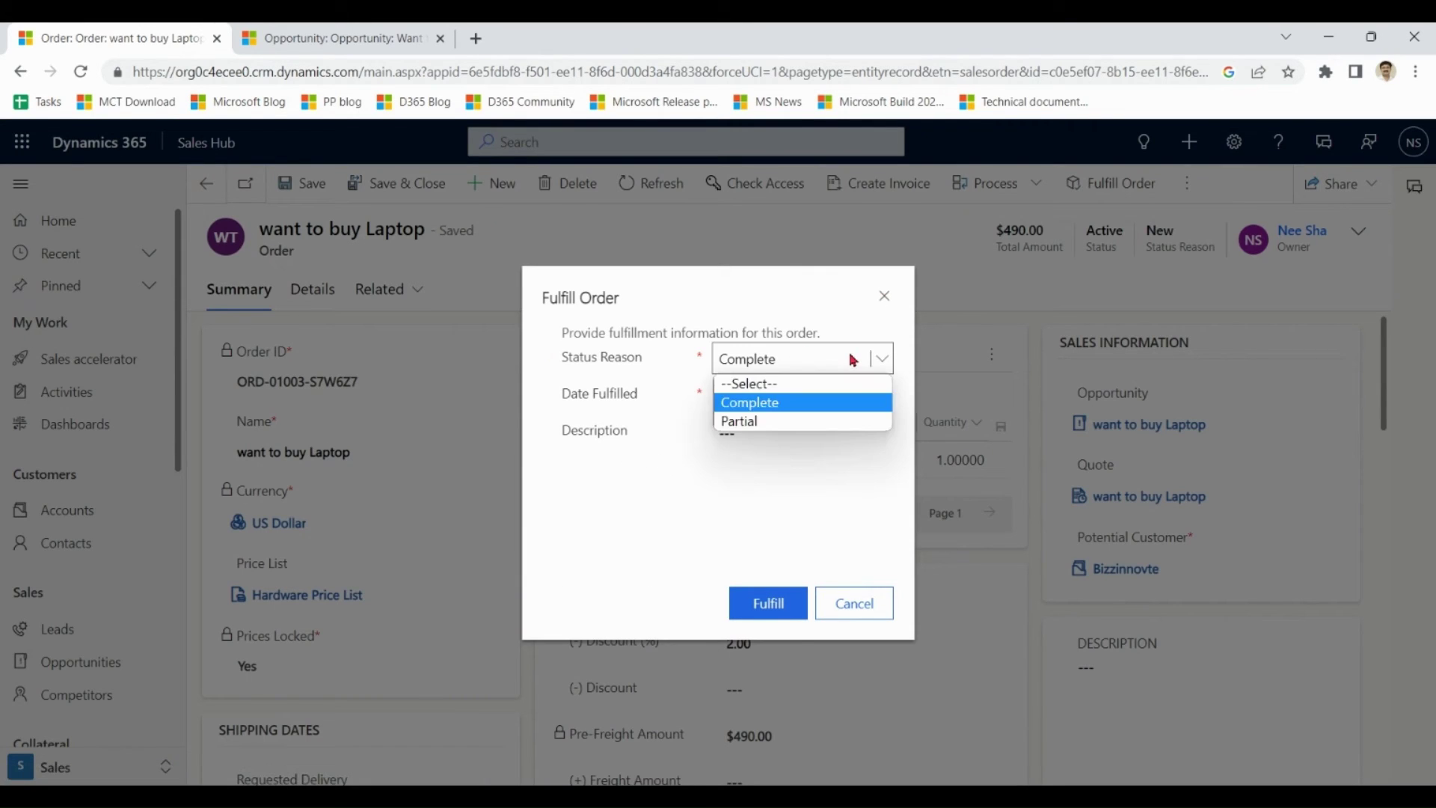
left_click(853, 360)
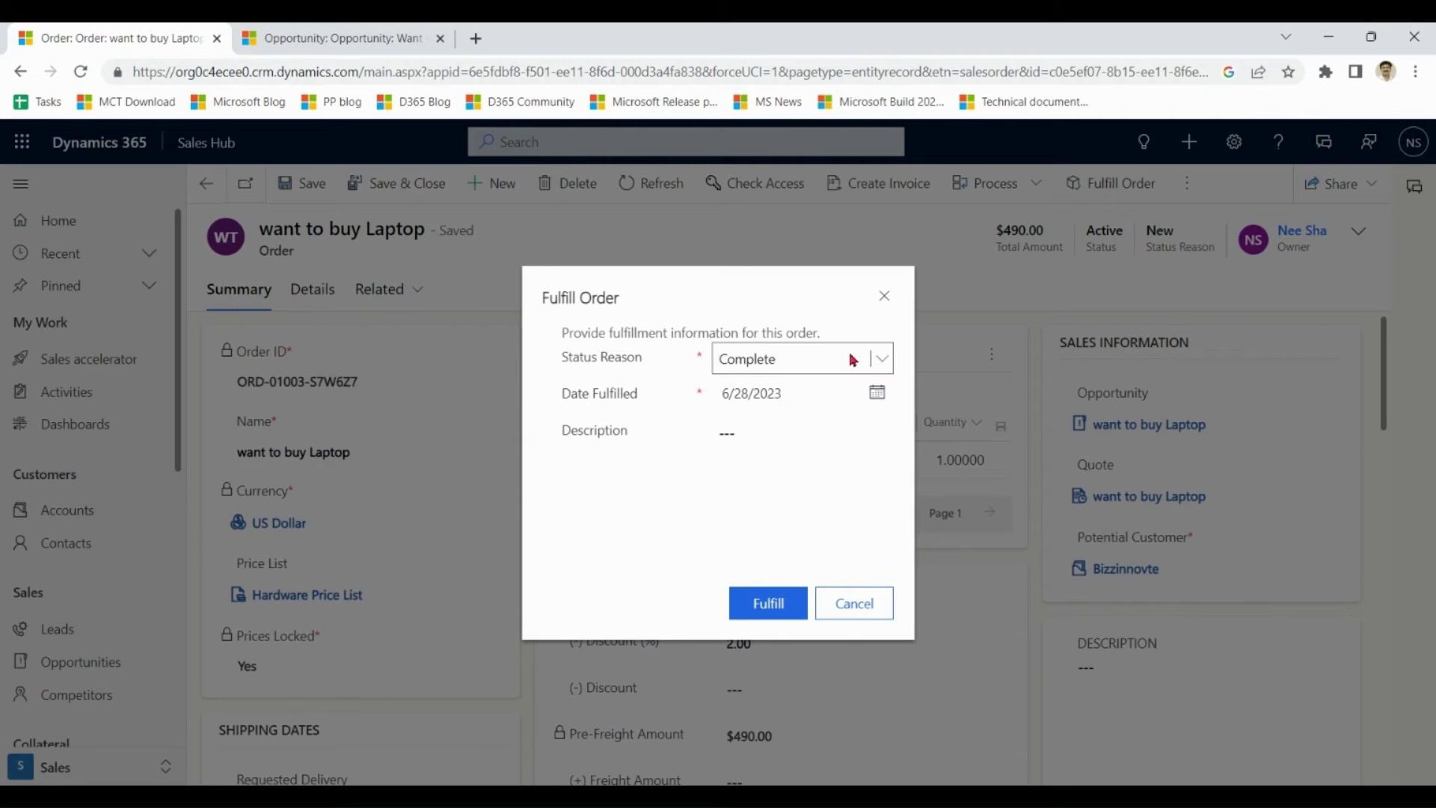
left_click(854, 606)
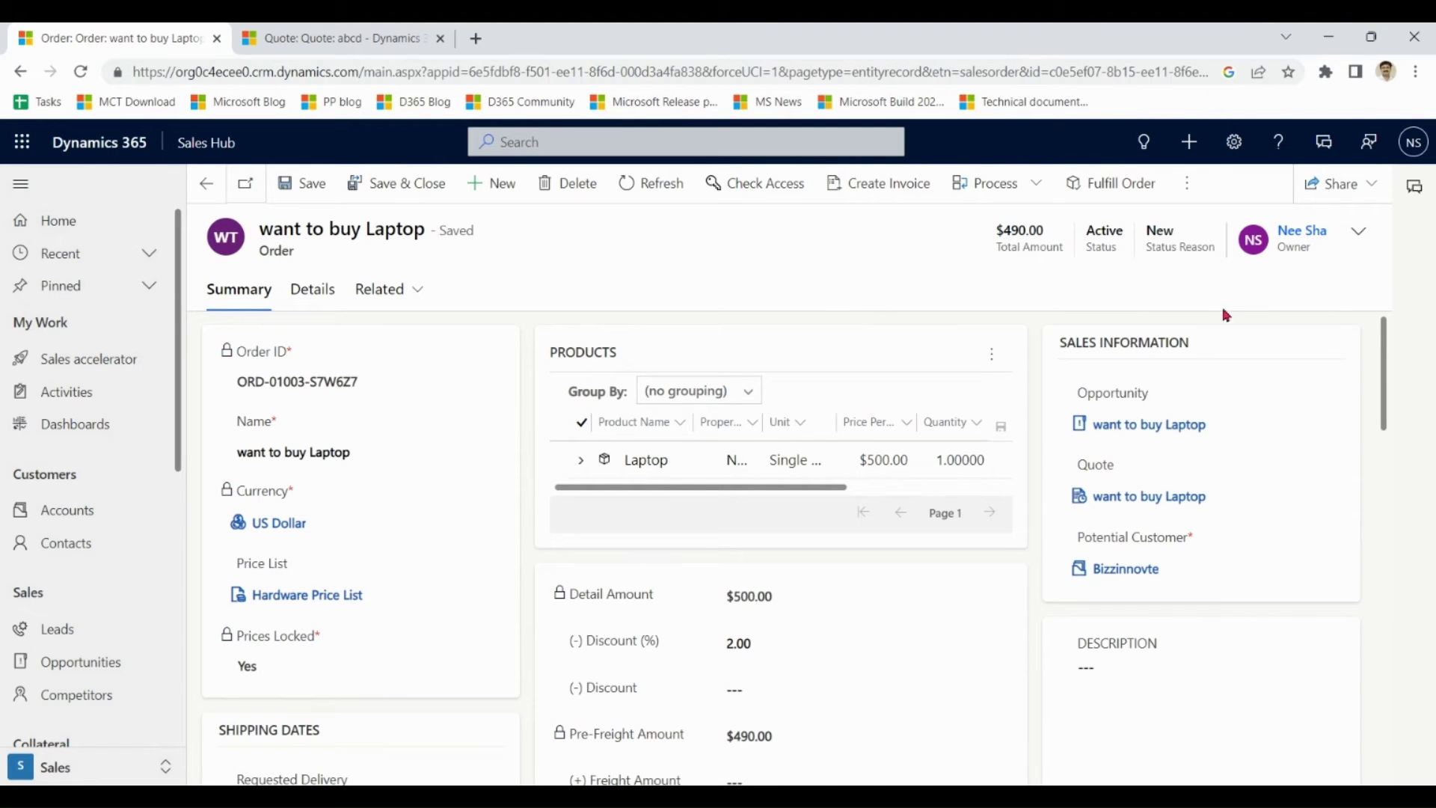
Generate an invoice from the order and scroll through its $490.00 totals
mouse_move(1380, 349)
left_mouse_down()
mouse_move(1385, 410)
mouse_move(1383, 329)
left_mouse_up()
left_click(903, 197)
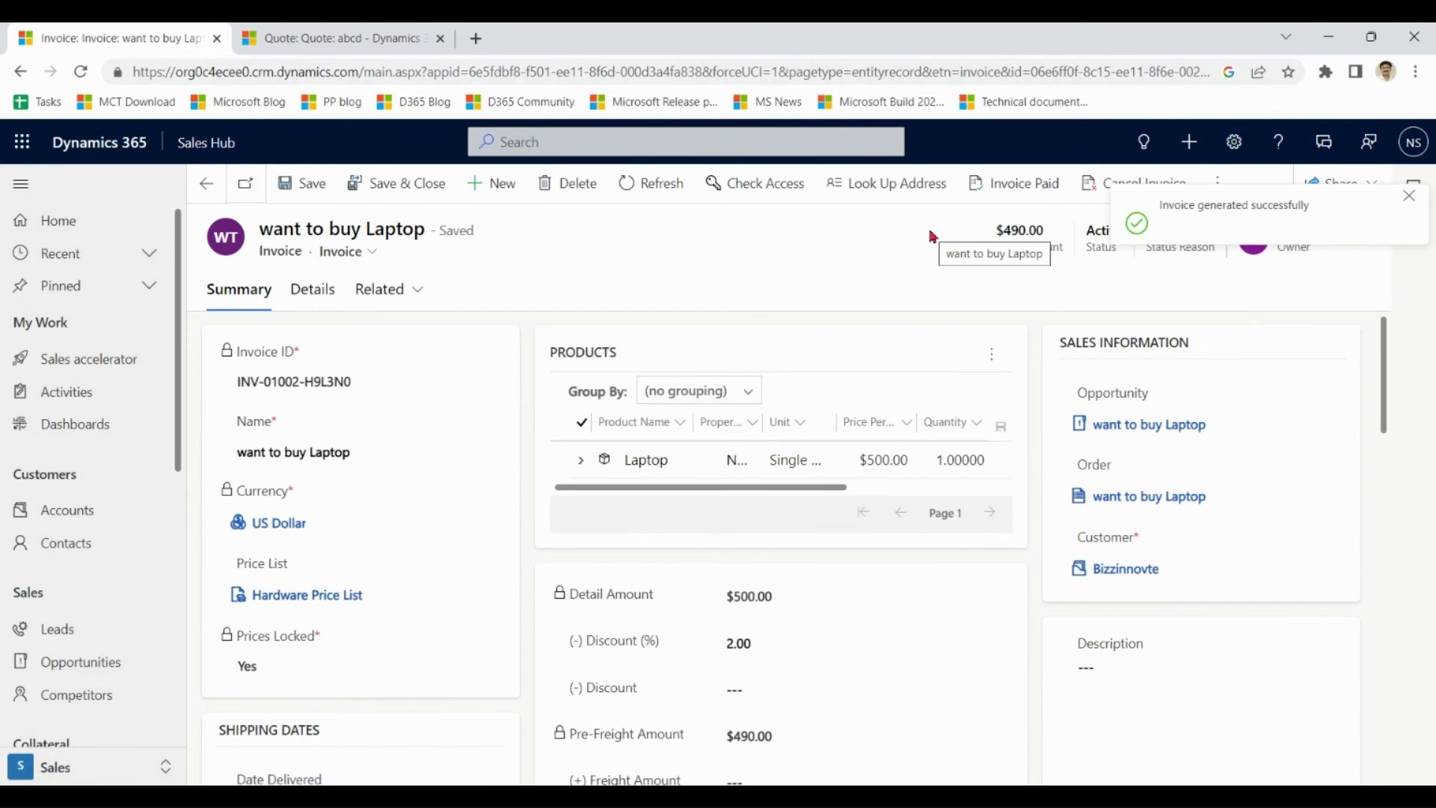
mouse_move(1385, 387)
left_mouse_down()
mouse_move(1385, 400)
mouse_move(1391, 348)
left_mouse_up()
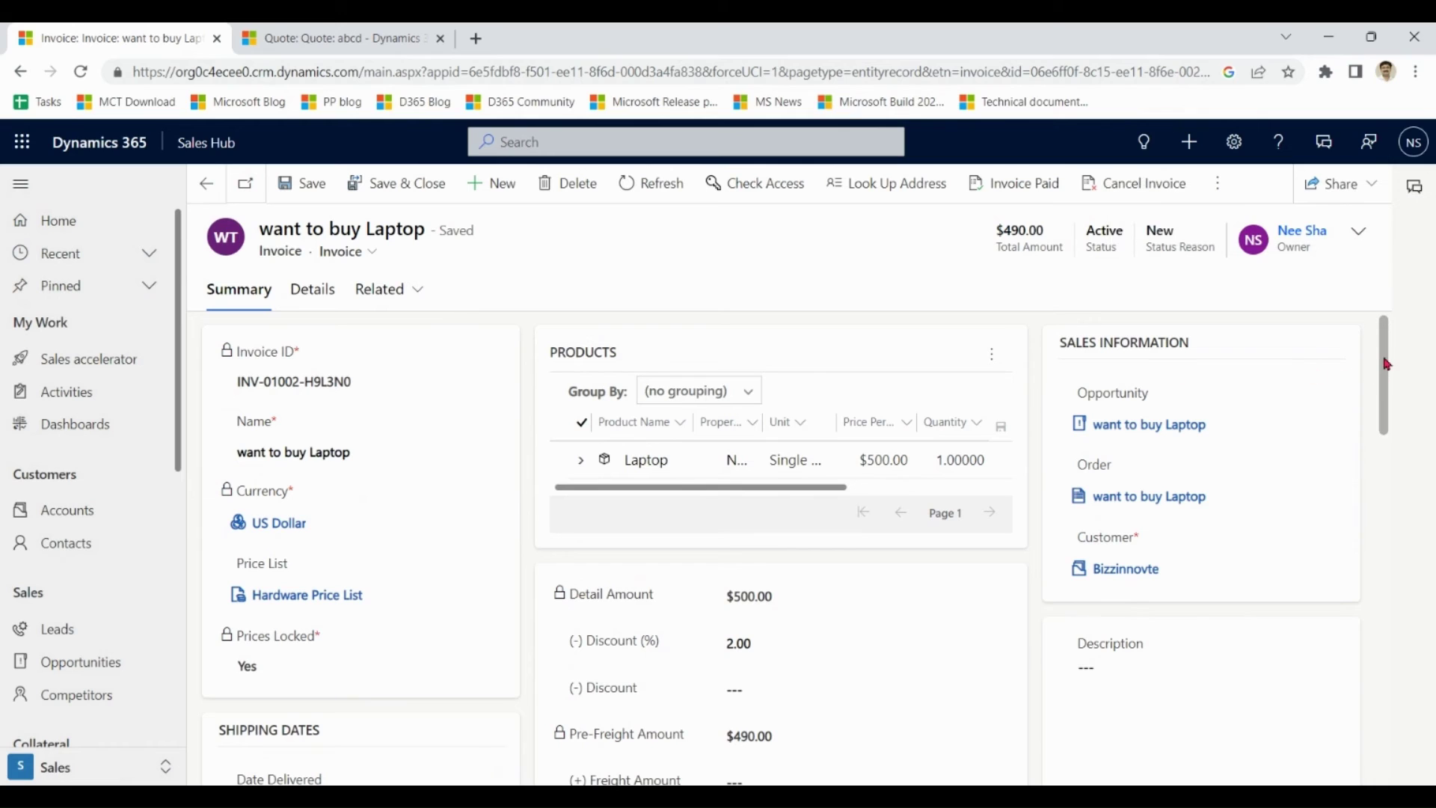
left_click_drag(1387, 365, 1385, 419)
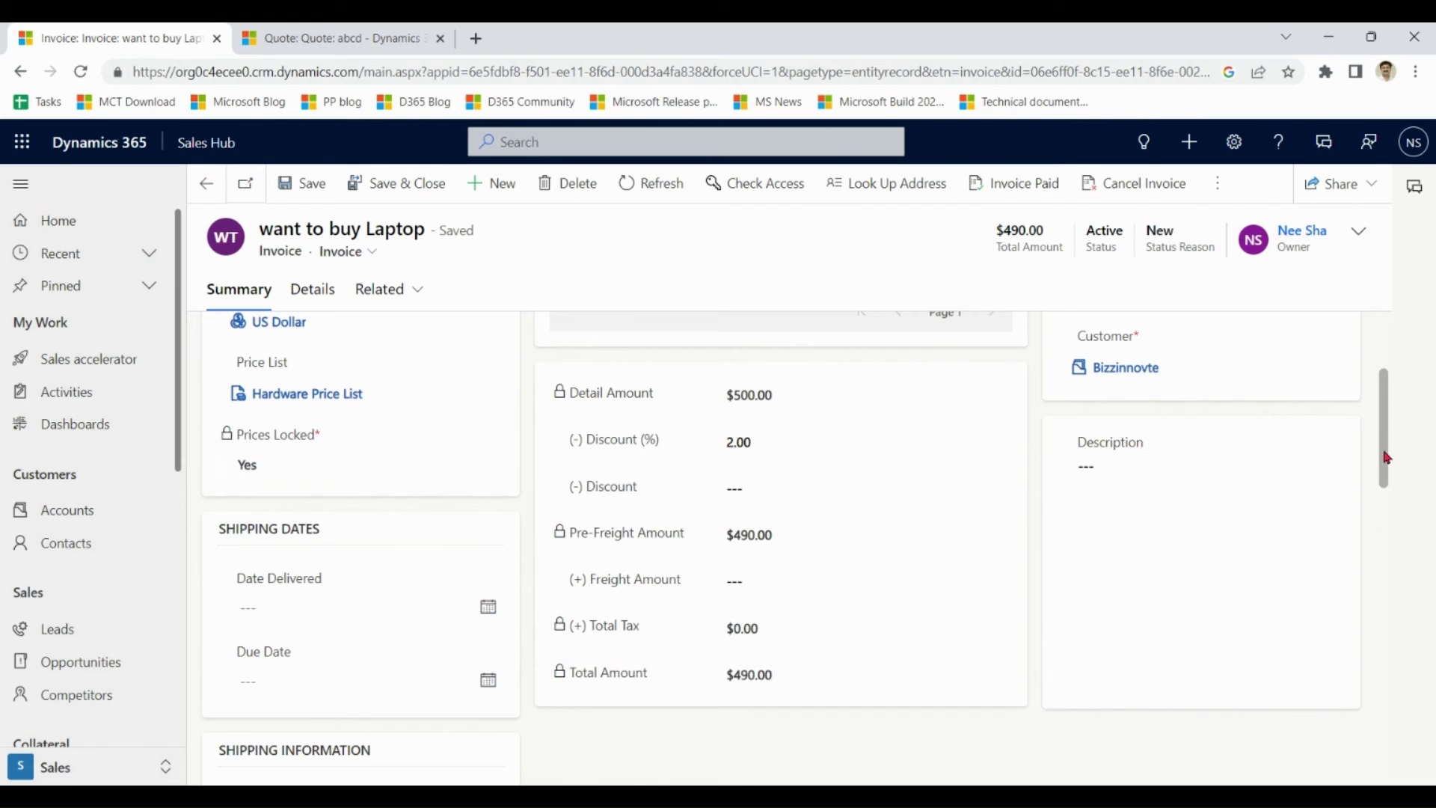
left_click_drag(1385, 459, 1388, 373)
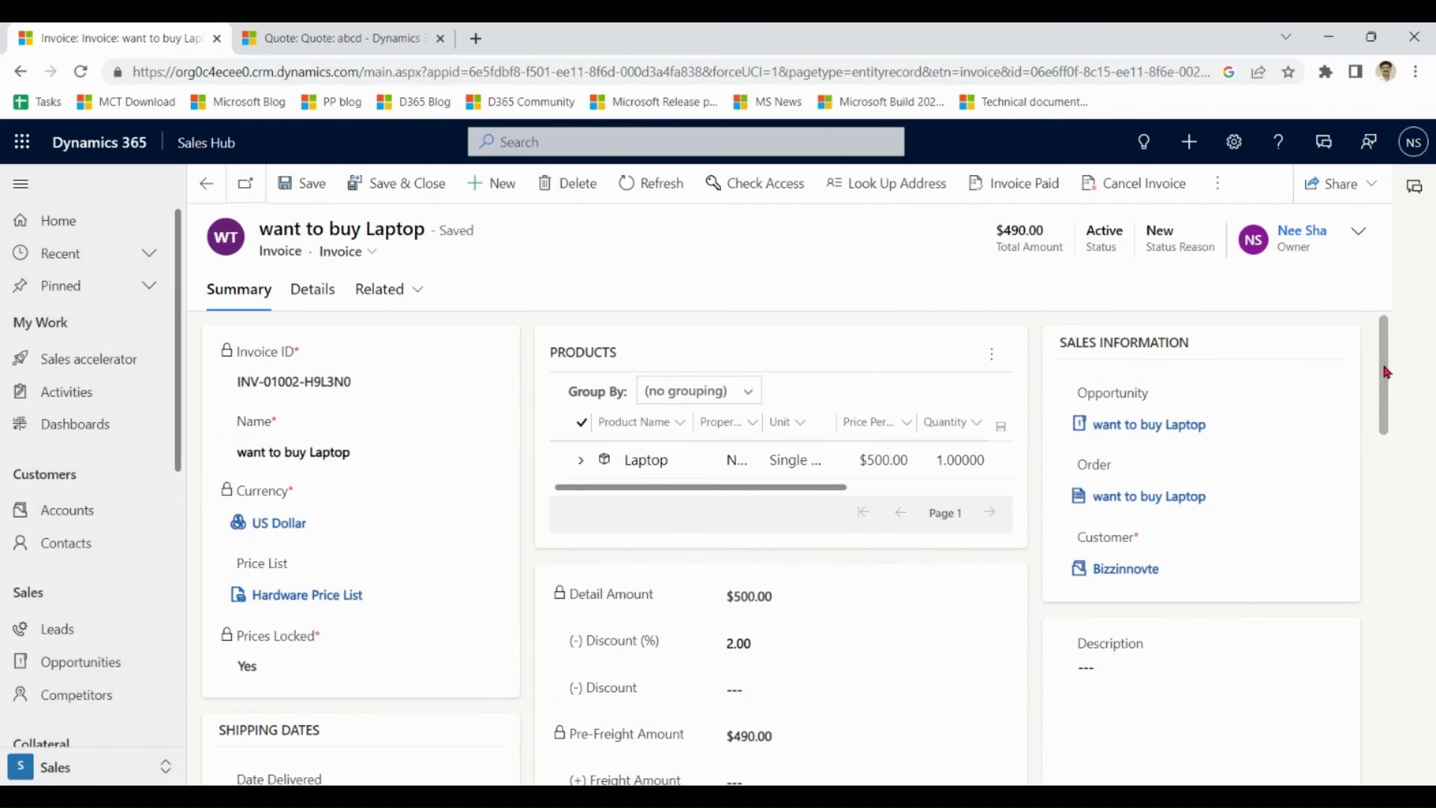
Open the Hardware Price List's price list items from App Settings
left_click(346, 42)
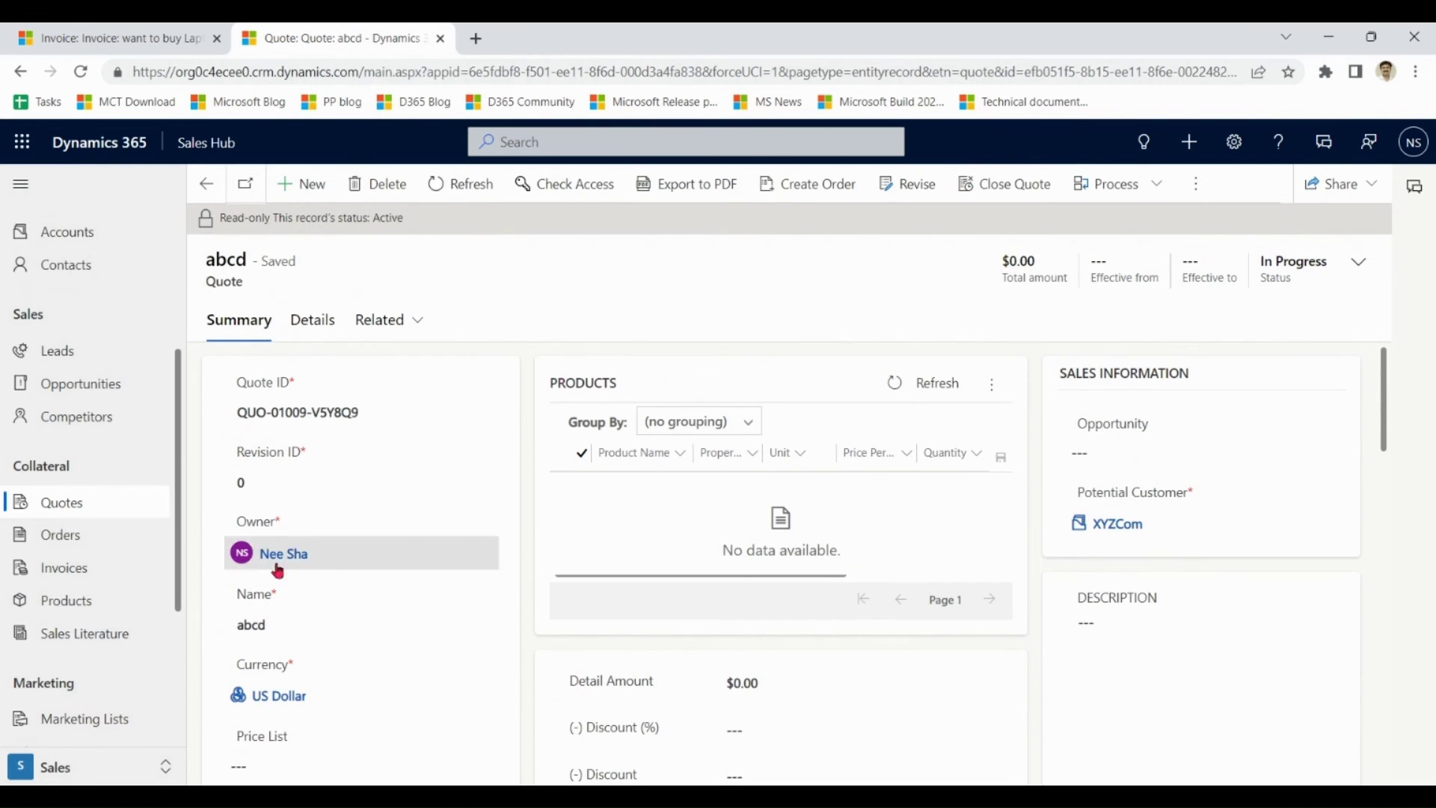
left_click(77, 765)
left_click(45, 632)
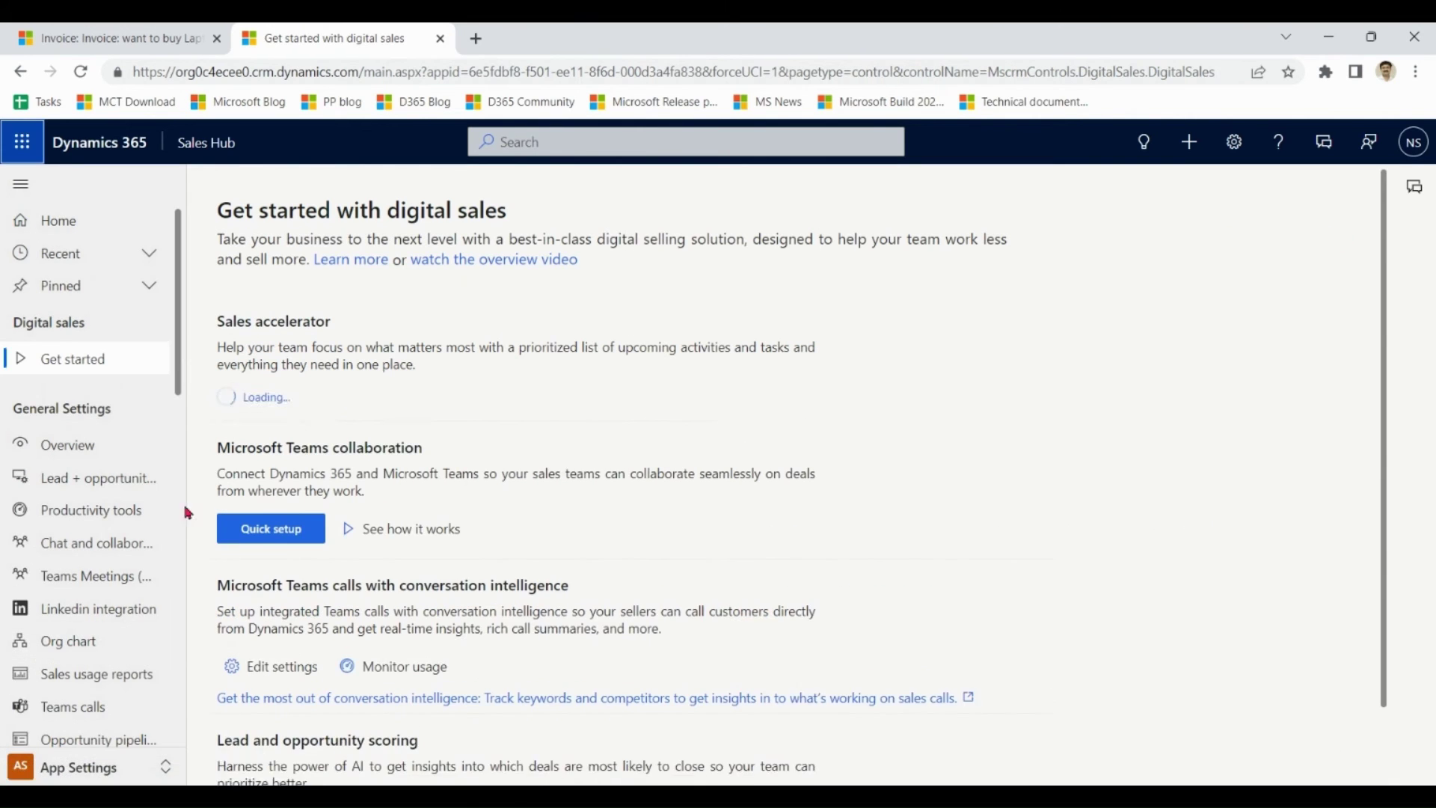
scroll(184, 596, "down", 3)
scroll(184, 596, "down", 5)
scroll(183, 596, "down", 3)
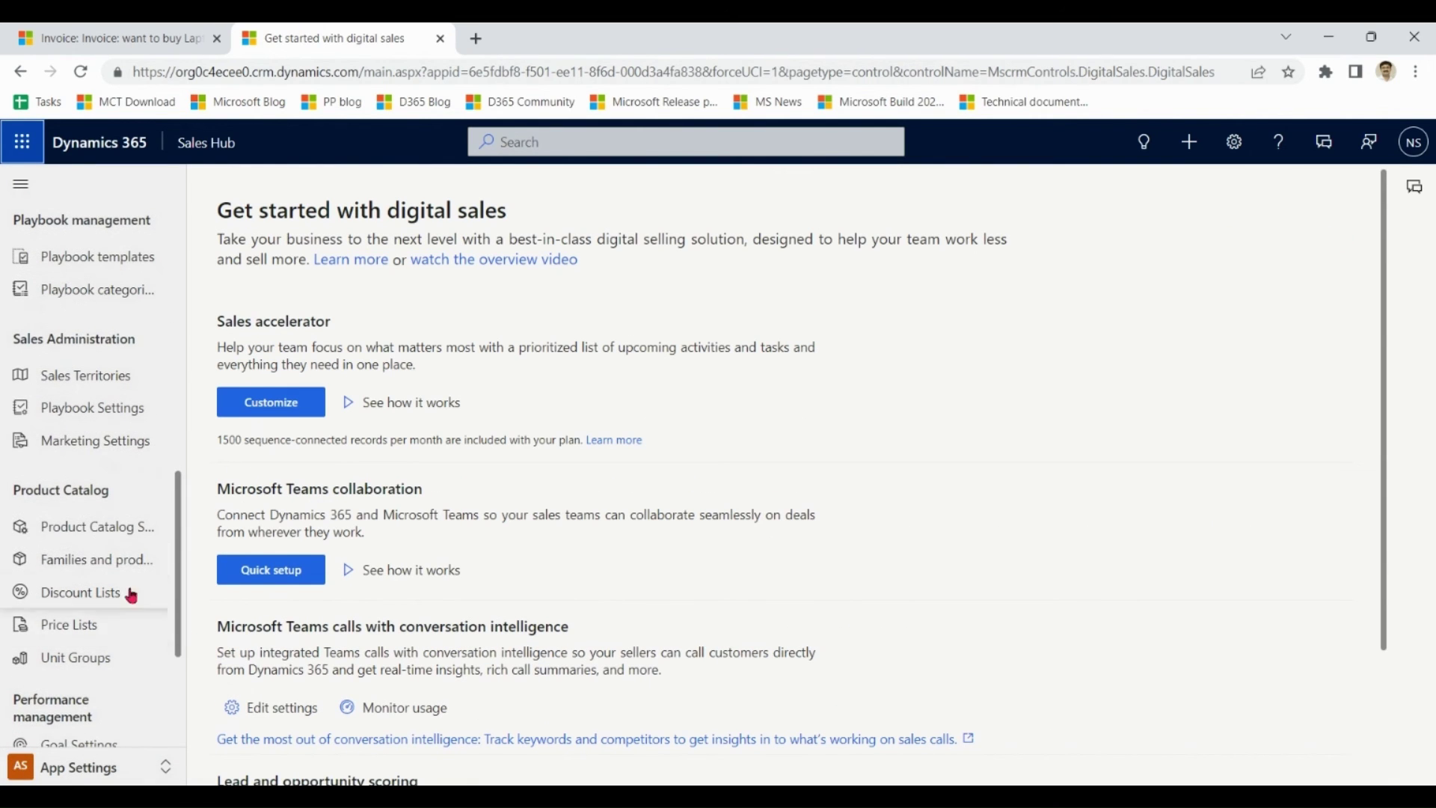
left_click(112, 559)
left_click(64, 624)
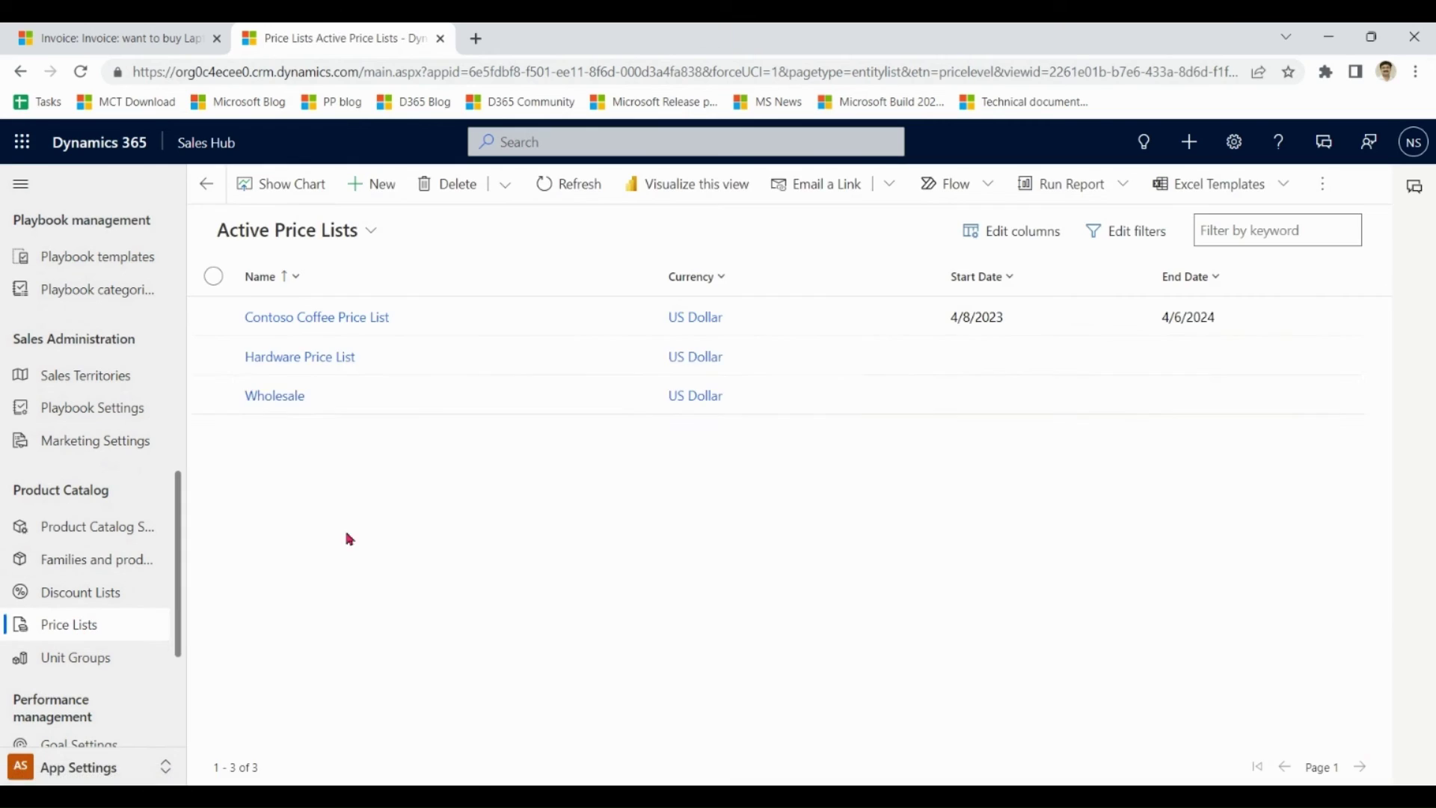
left_click(321, 353)
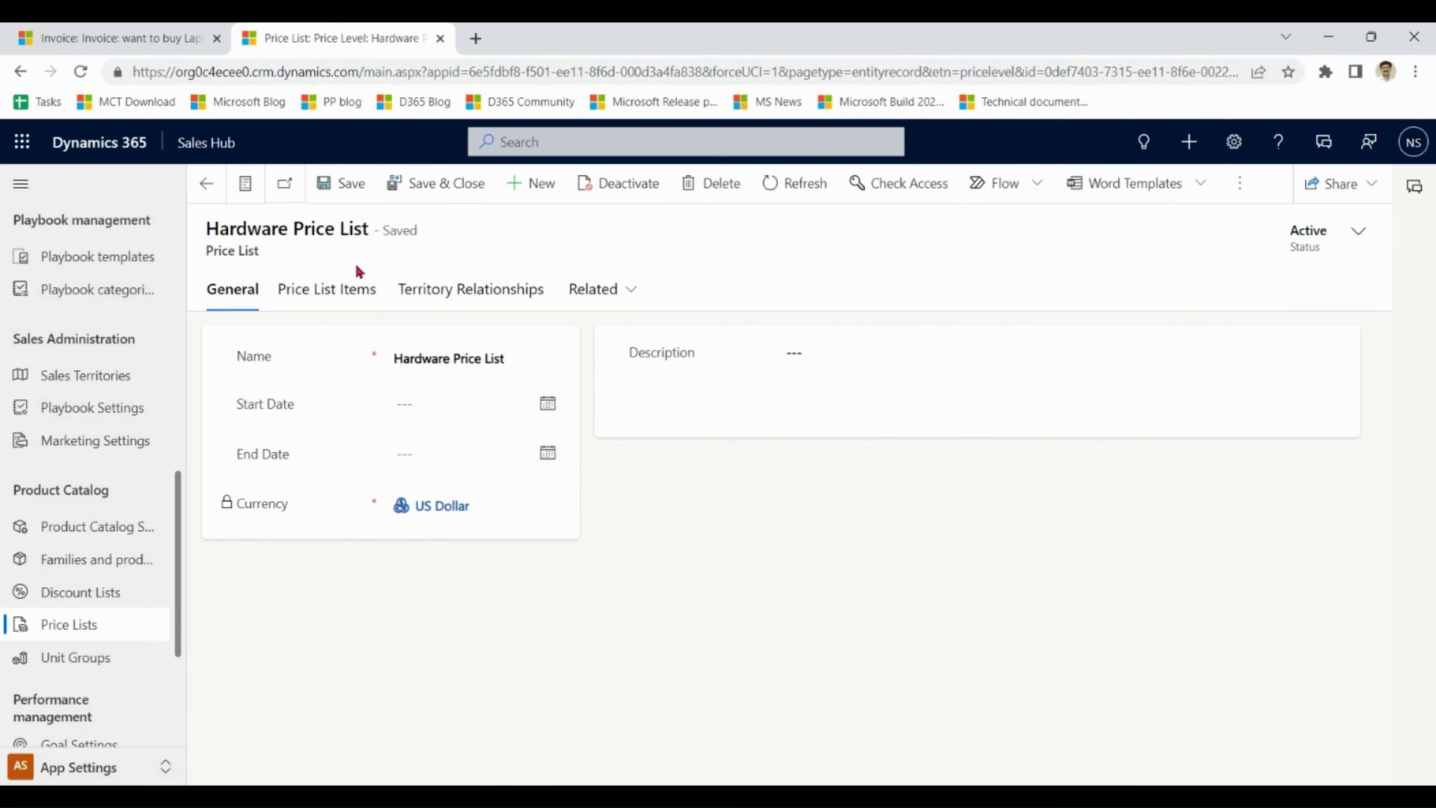
left_click(351, 295)
Change the Laptop price list item amount from $500.00 to $700.00 and save
double_click(379, 436)
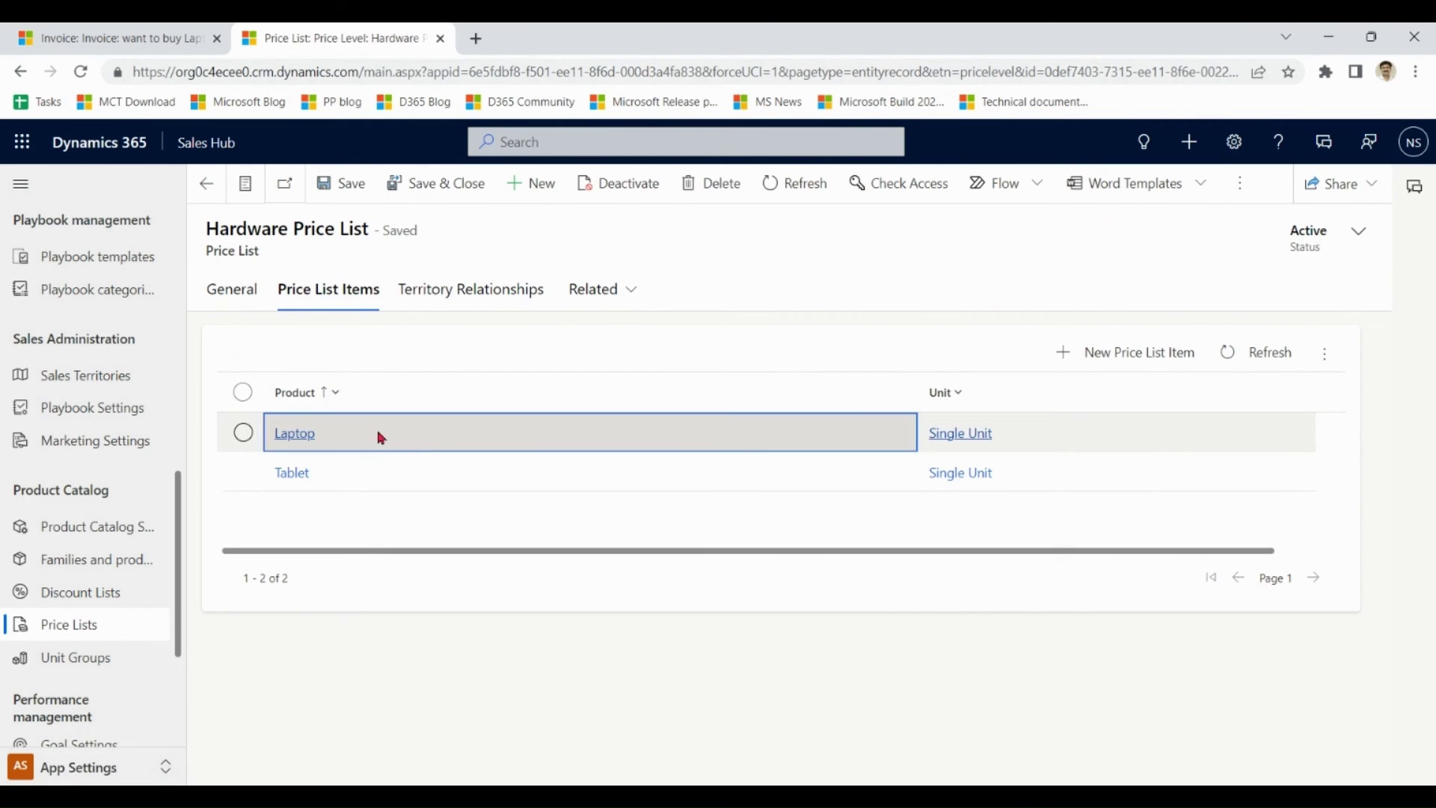
left_click(353, 294)
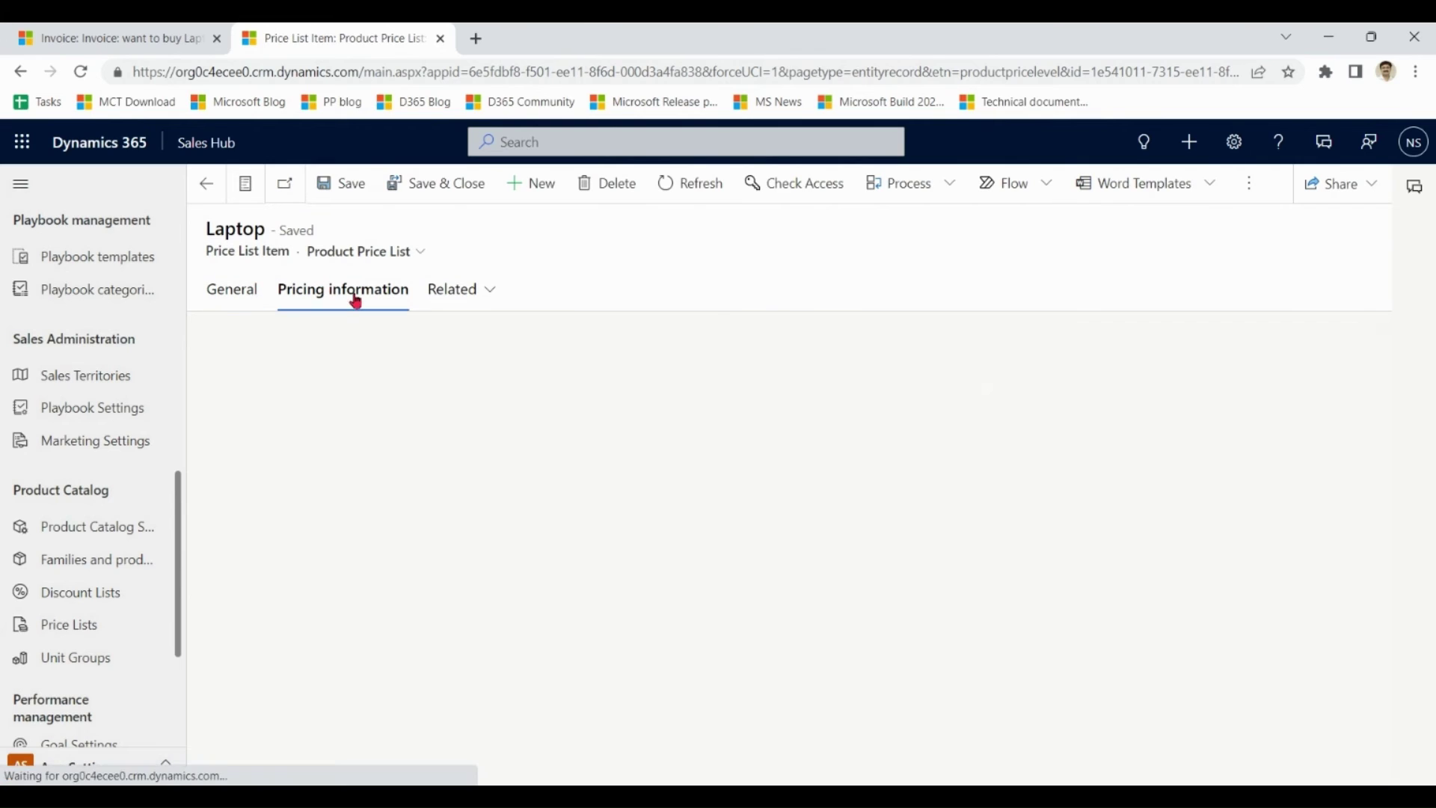
triple_click(476, 430)
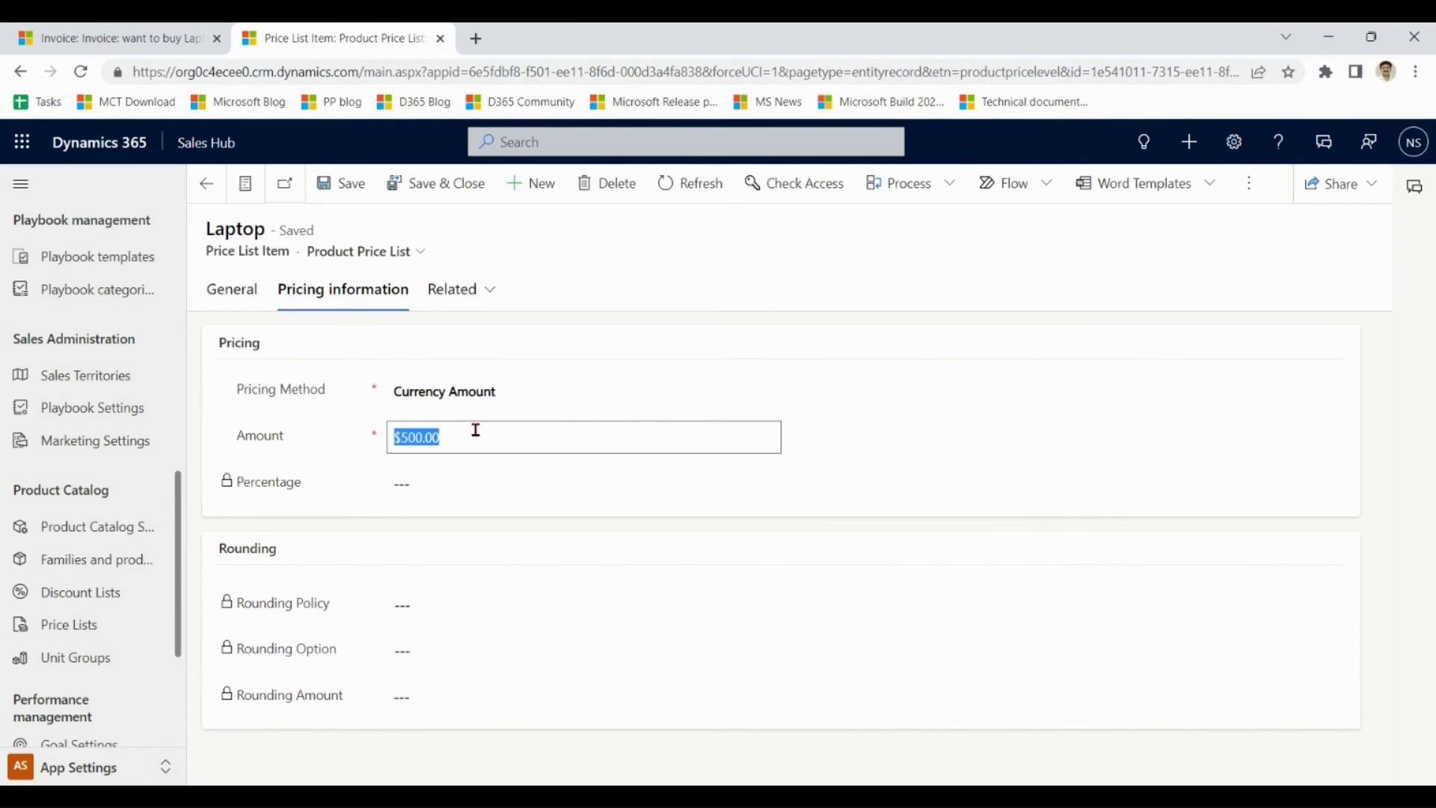
type("700")
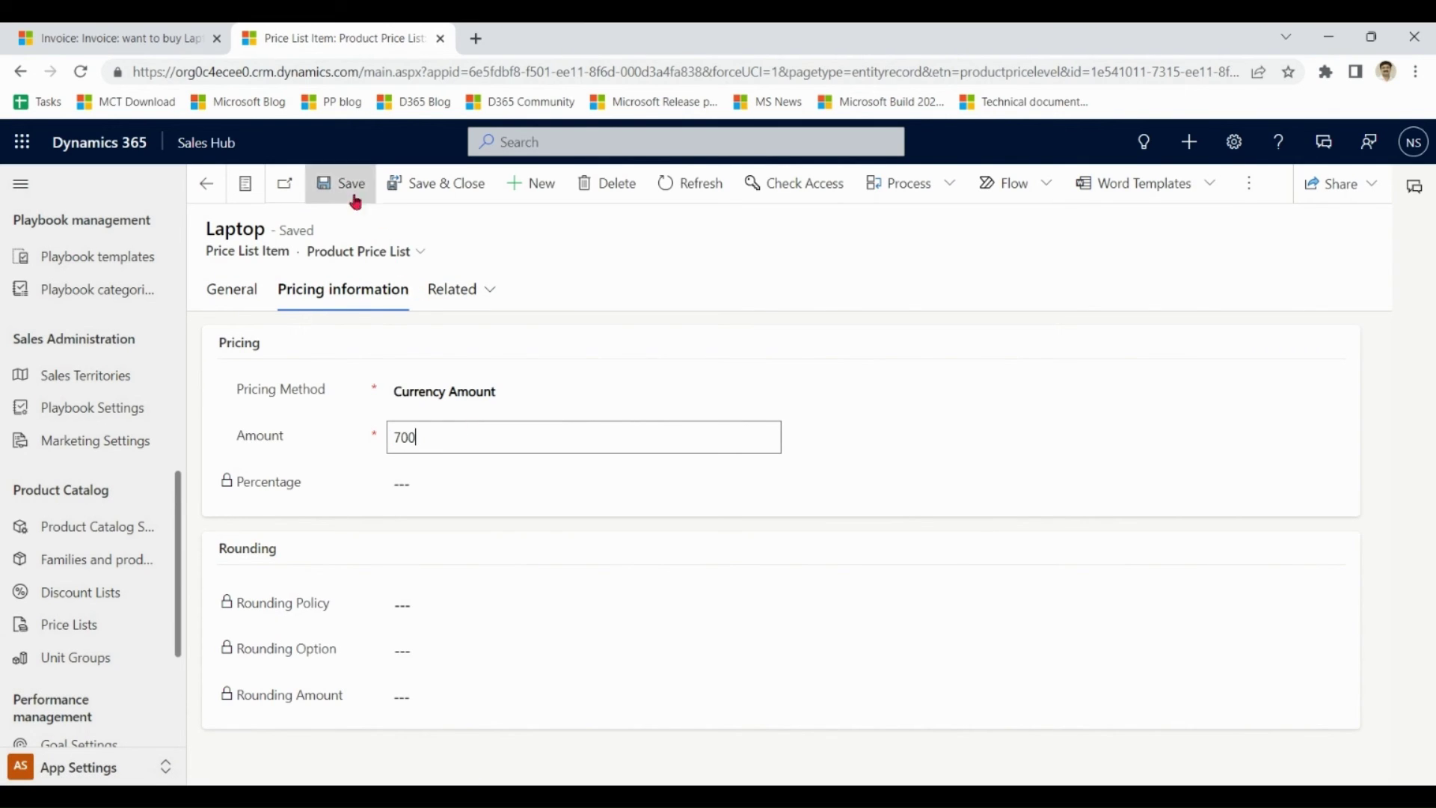
left_click(329, 184)
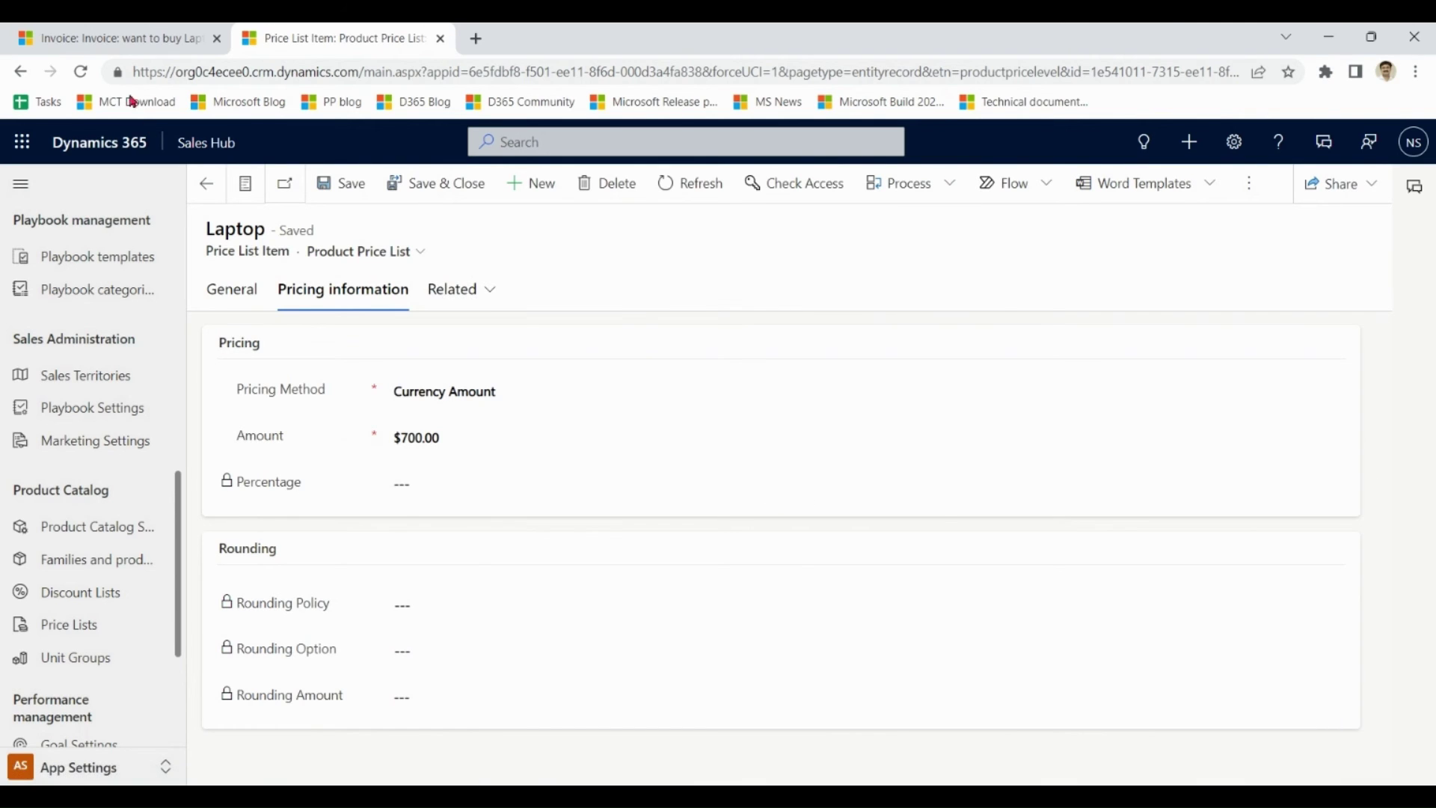
left_click(134, 38)
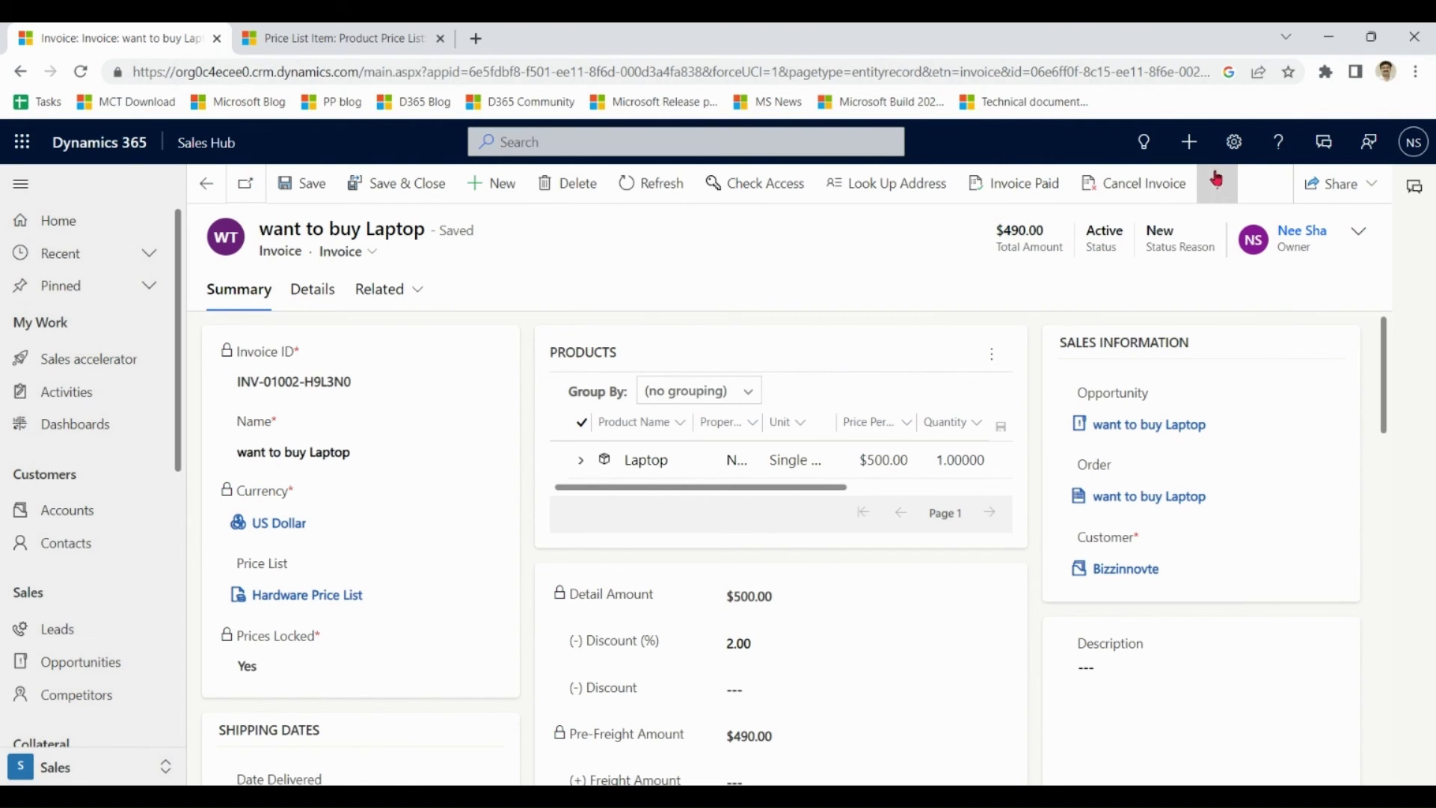
Apply Use Current Pricing to the invoice and verify the $700.00 Laptop detail amount
left_click(1218, 184)
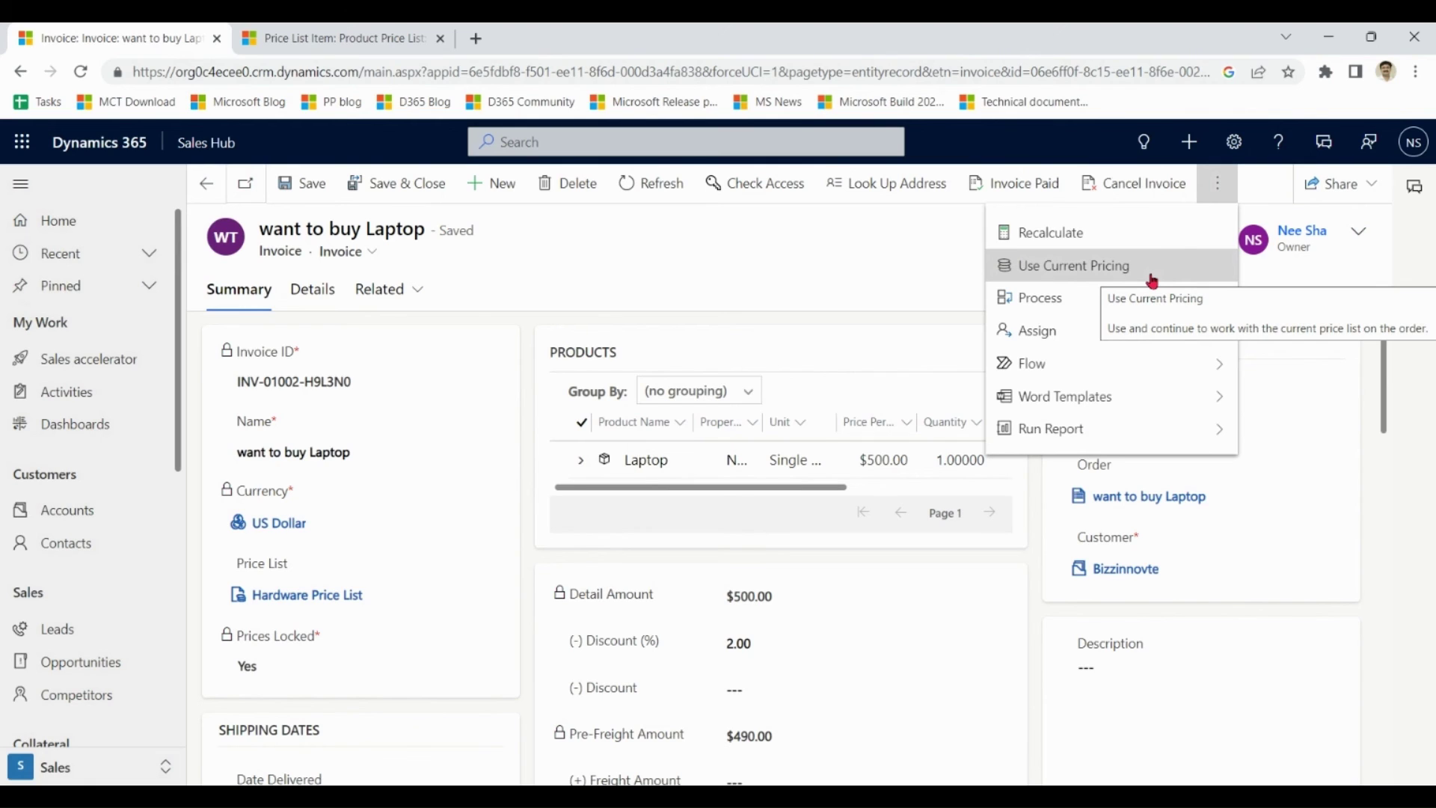
left_click(1153, 281)
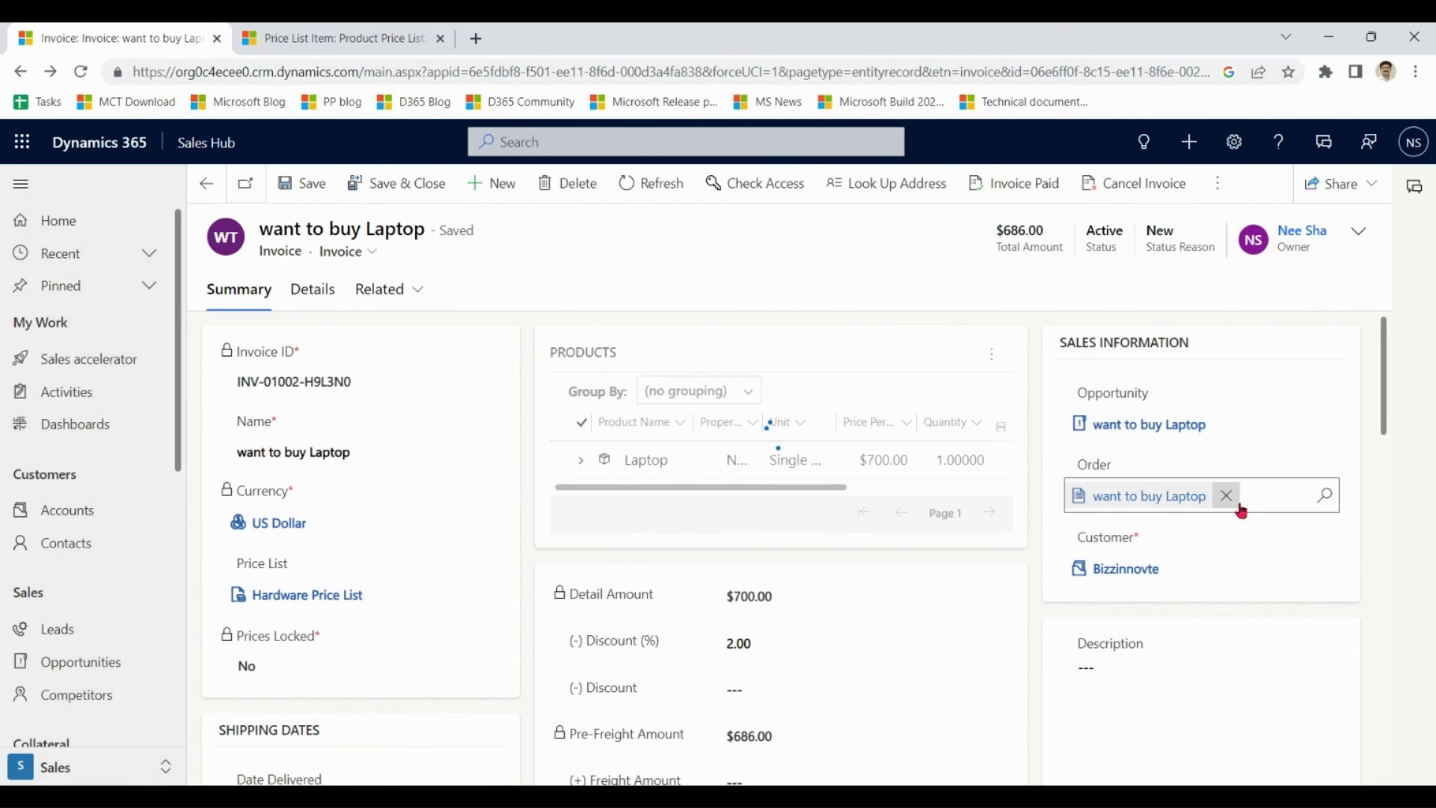
scroll(1384, 381, "down", 2)
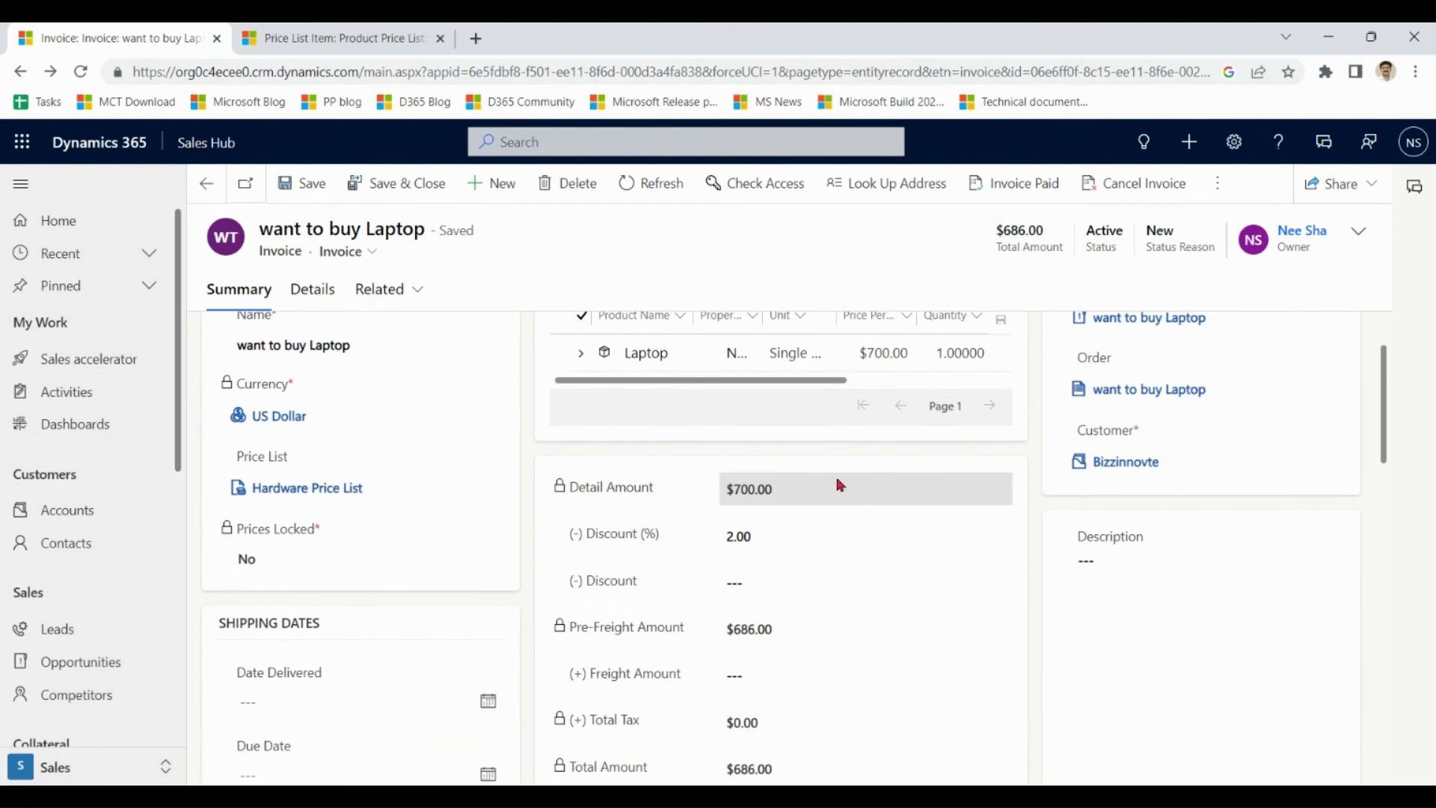
left_click_drag(840, 485, 723, 501)
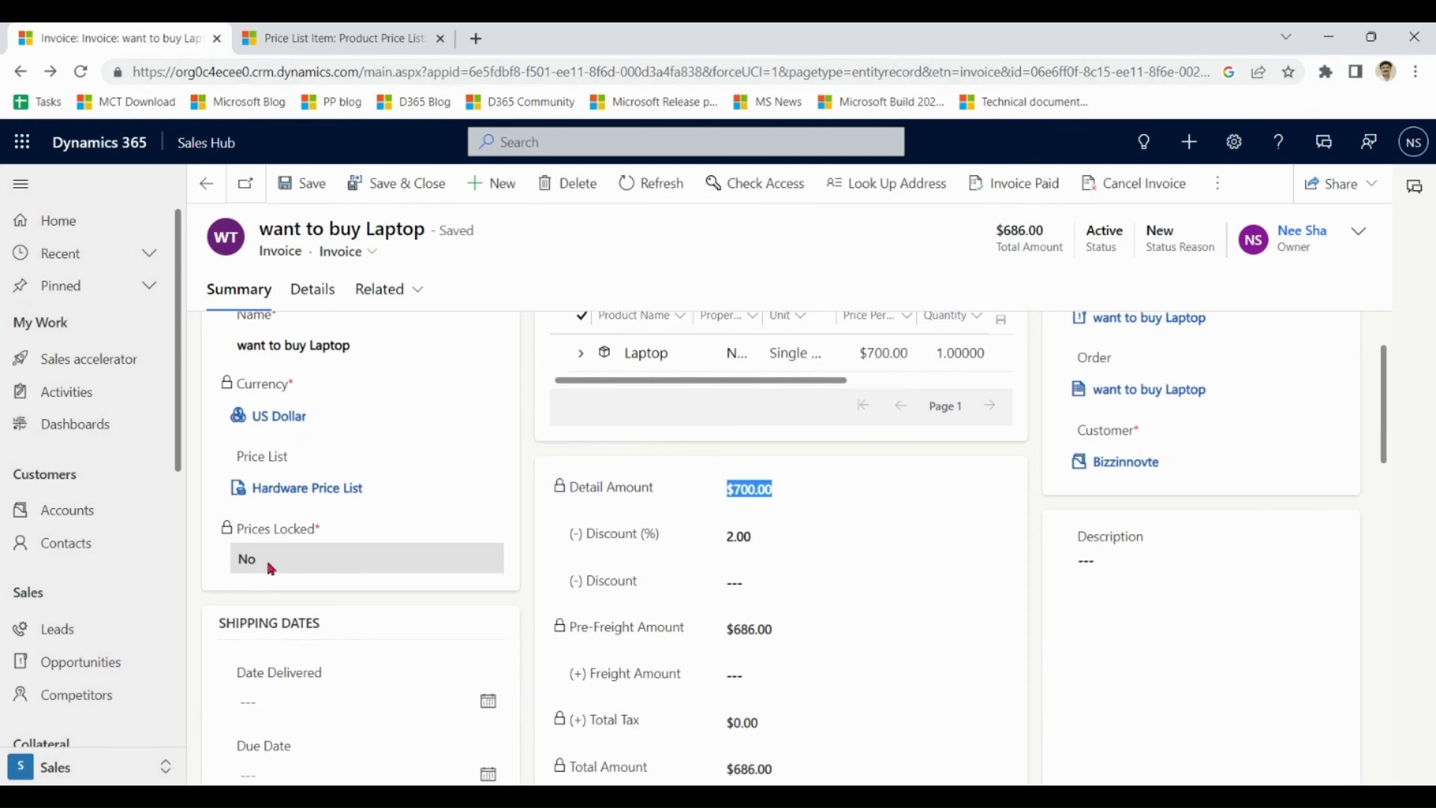
scroll(1032, 337, "up", 2)
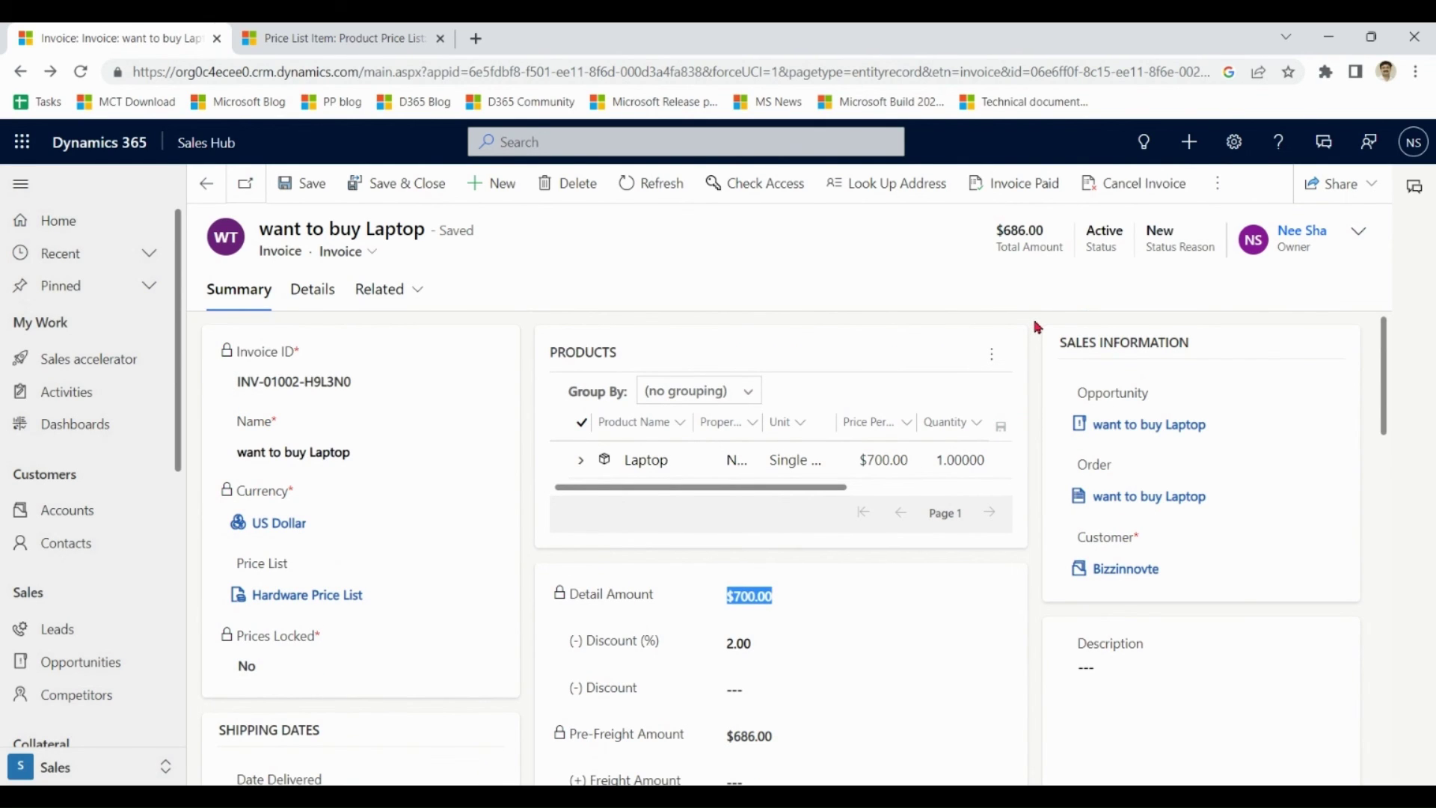
Mark the $686 want to buy Laptop invoice as paid with status reason Complete
left_click(1021, 187)
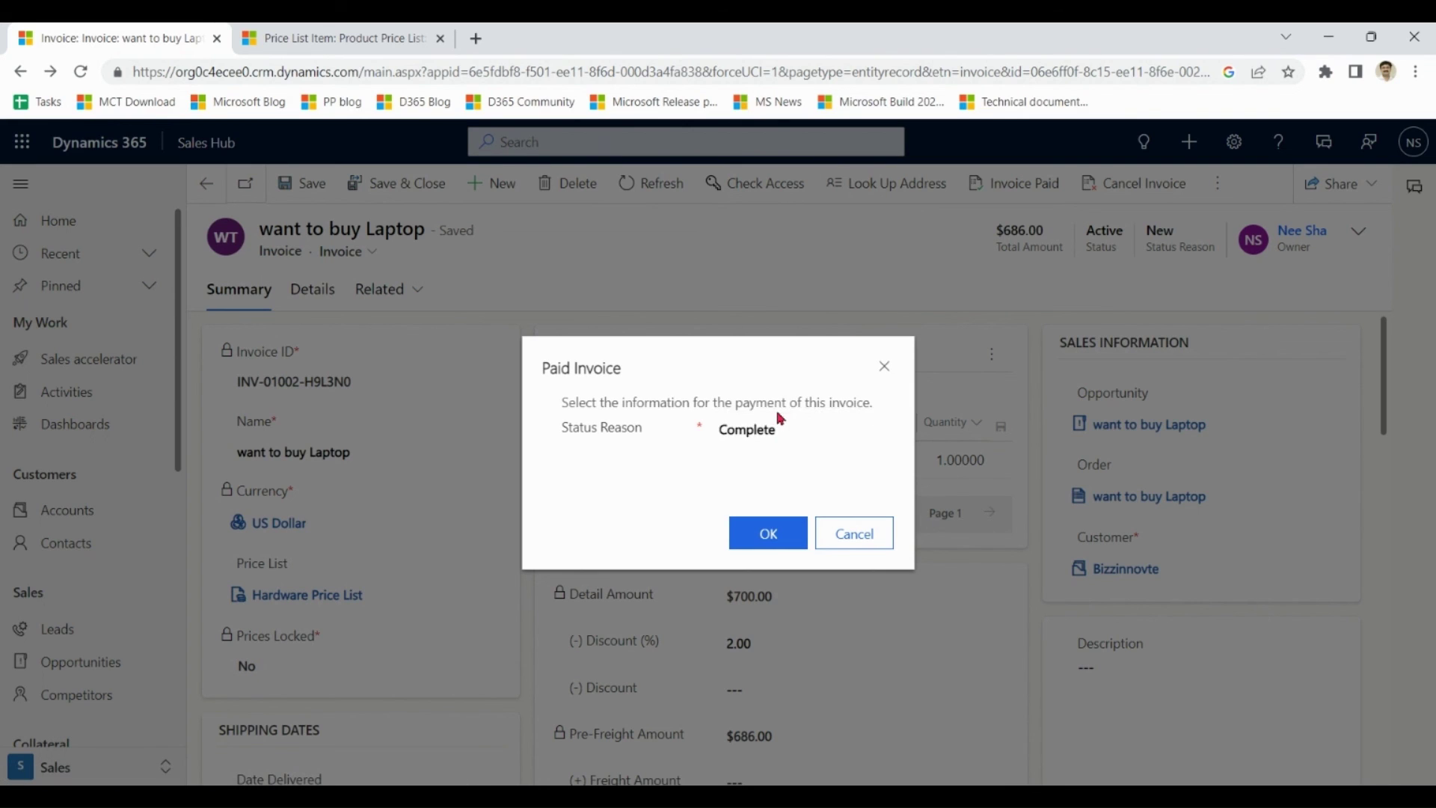
left_click(783, 423)
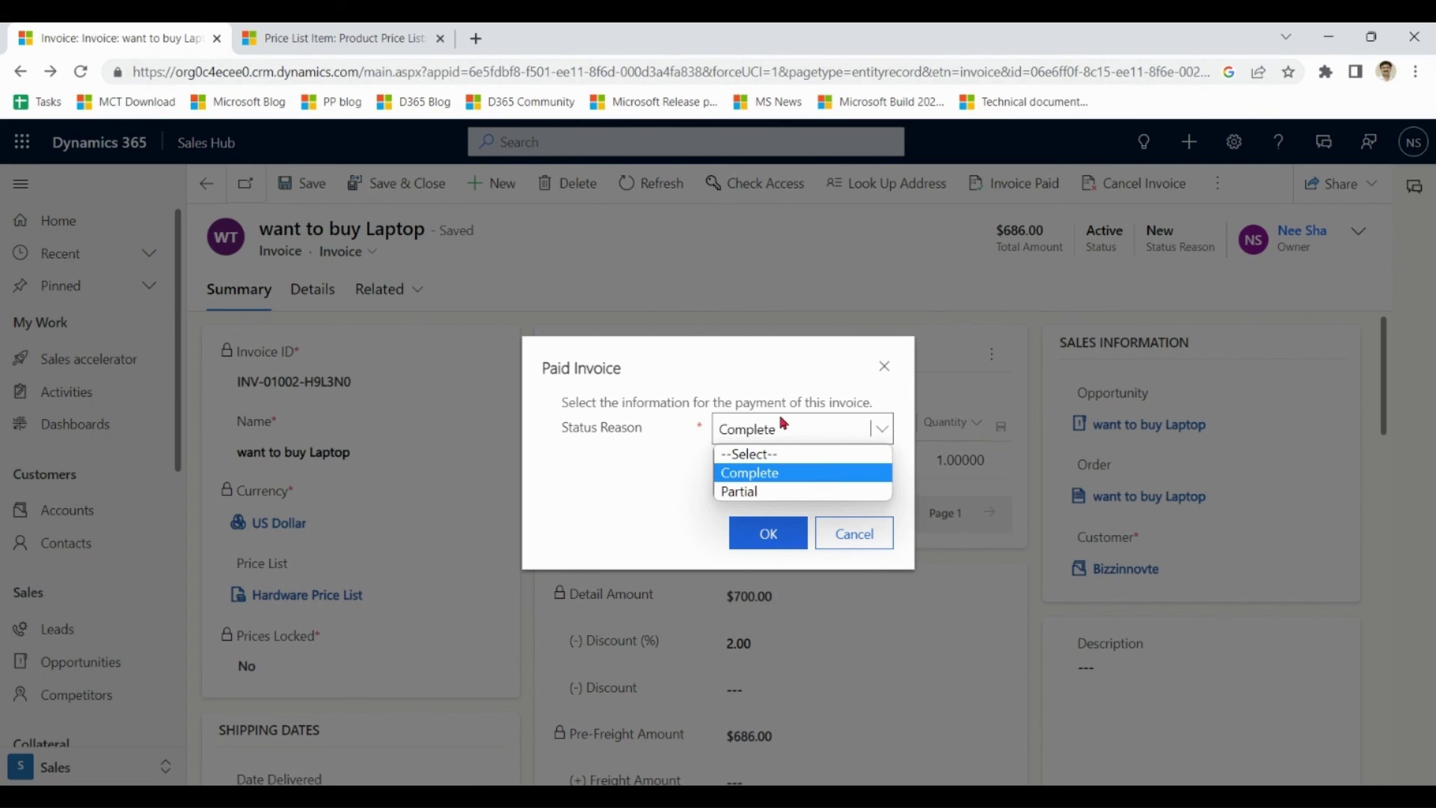
left_click(784, 423)
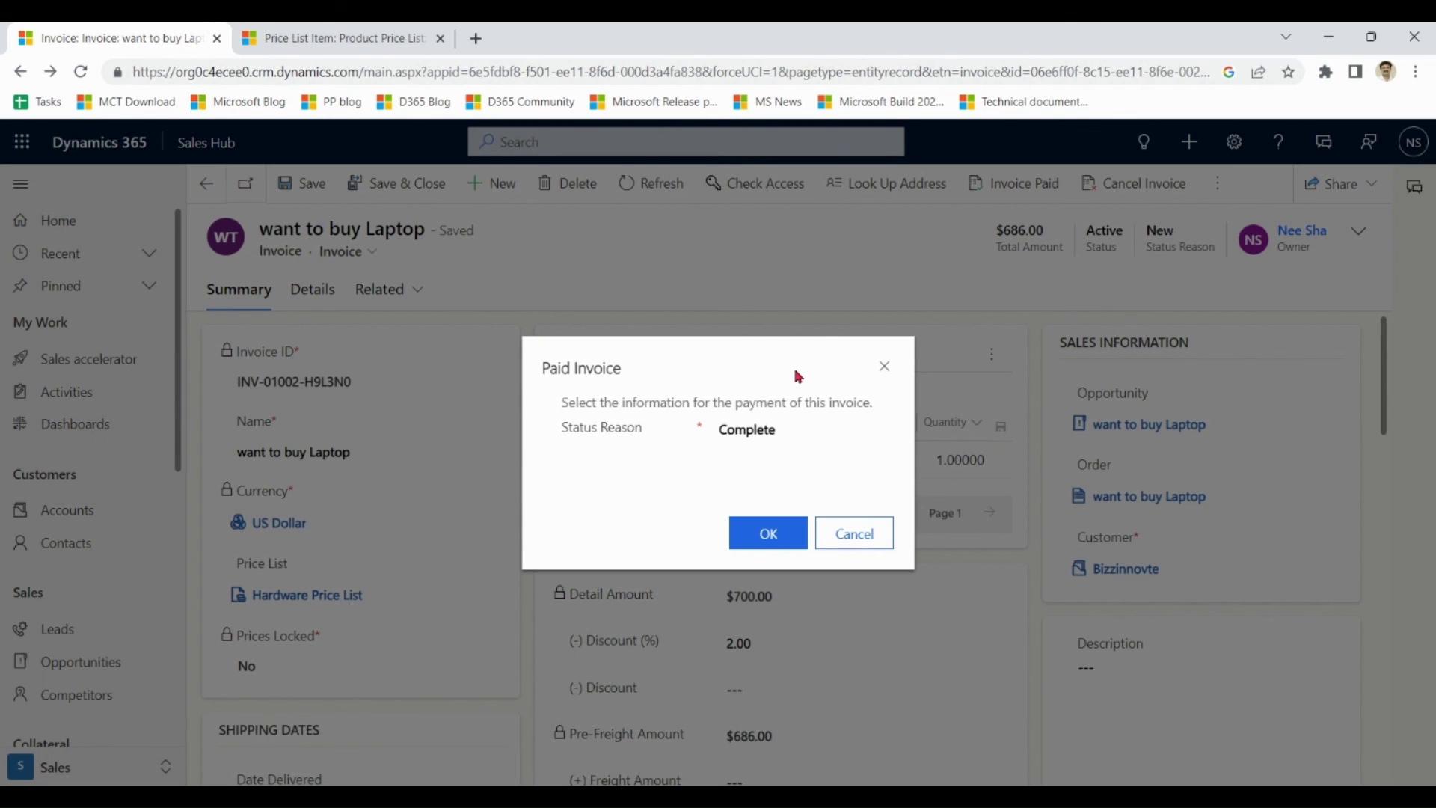
left_click(778, 535)
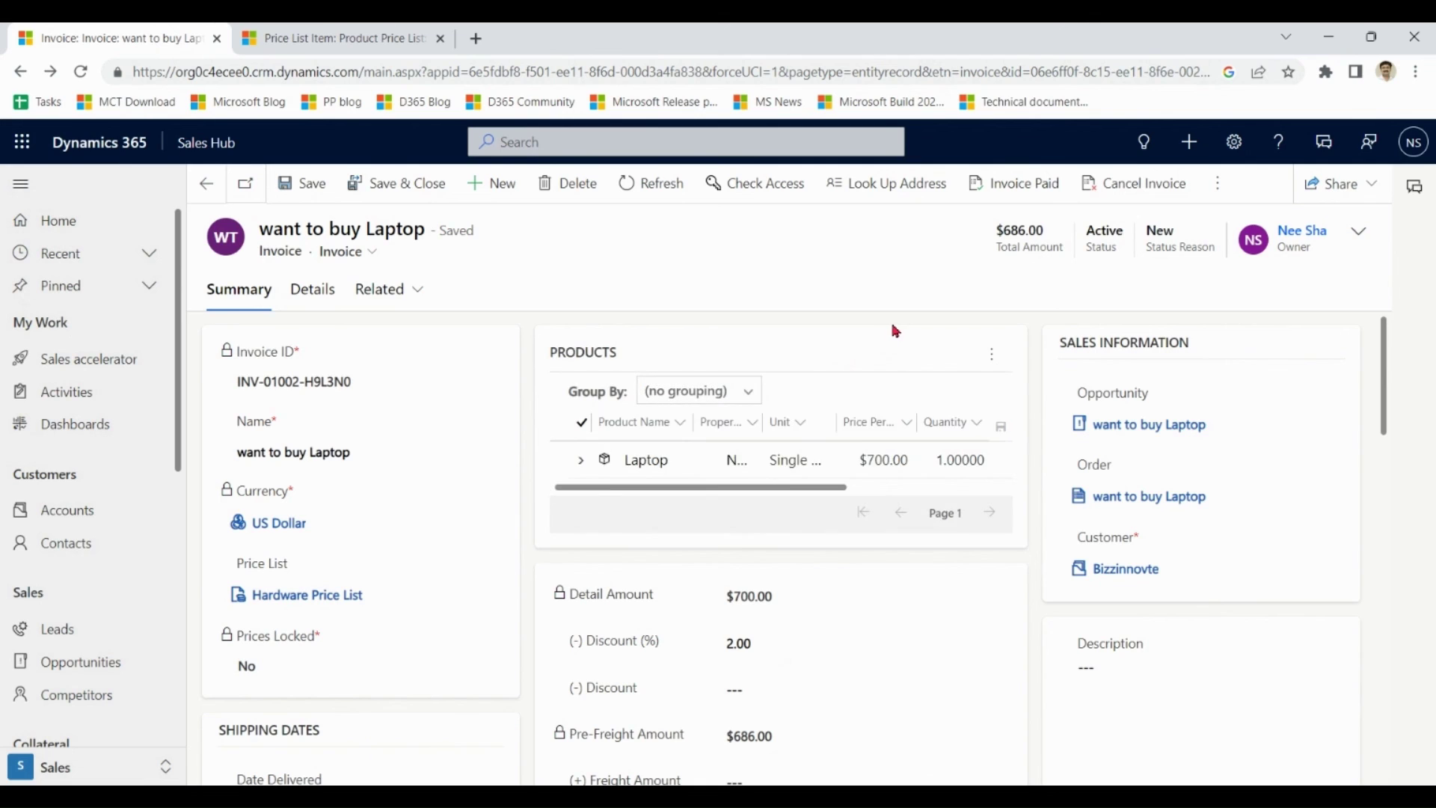